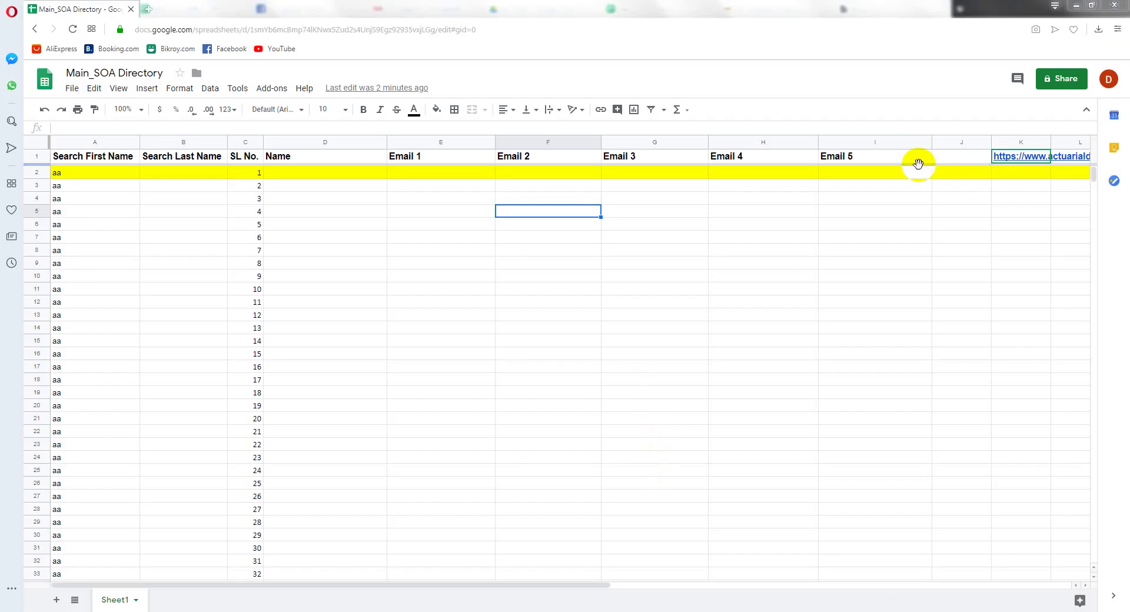
Copy the actuarialdirectory.org link from cell K1 and start a new browser tab
{"action": "left_click", "coordinate": [912, 156]}
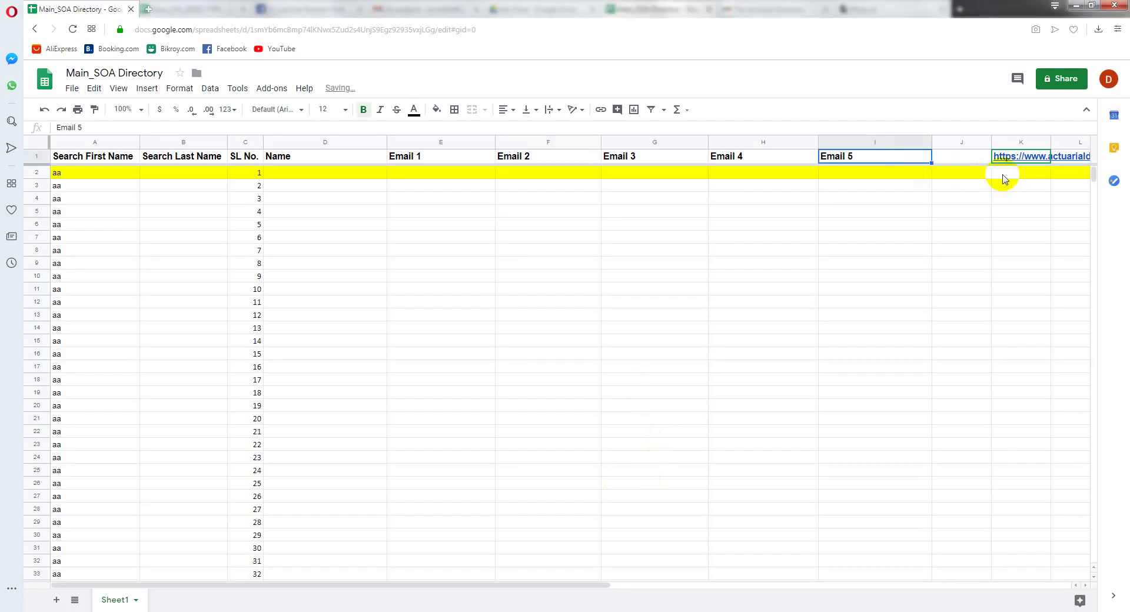
{"action": "left_click", "coordinate": [964, 158]}
{"action": "key", "text": "Right"}
{"action": "key", "text": "ctrl+c"}
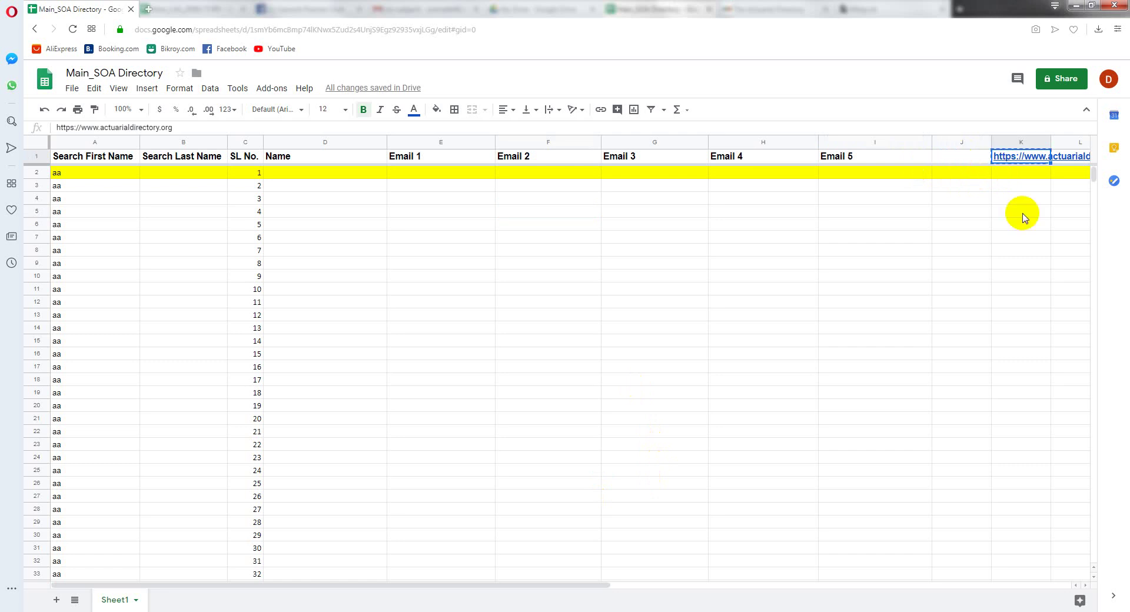
{"action": "left_click", "coordinate": [154, 9]}
{"action": "key", "text": "ctrl+v"}
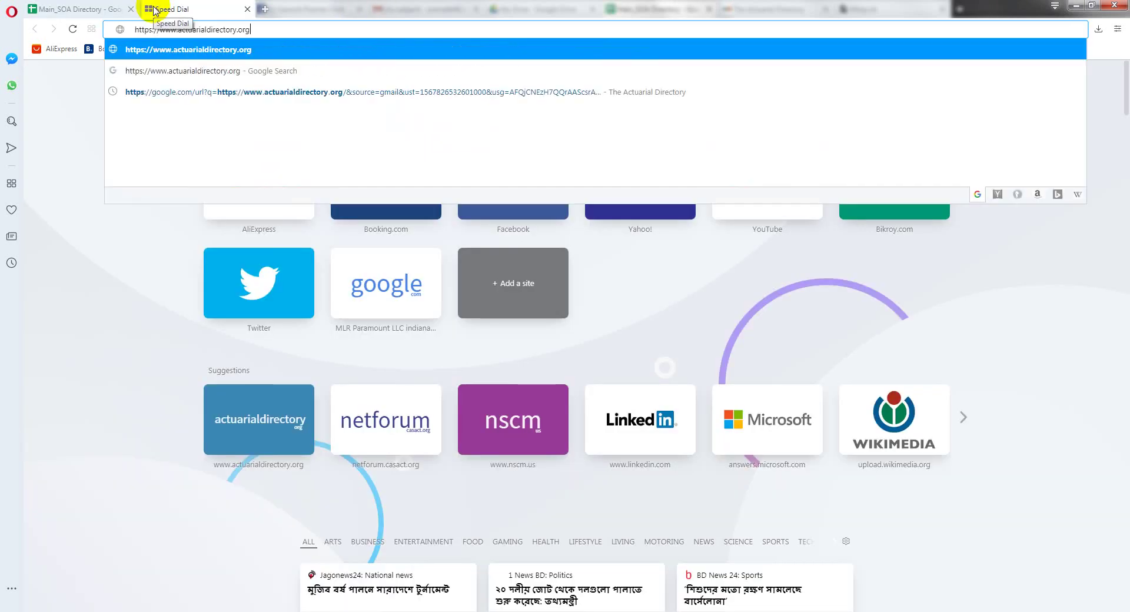
{"action": "key", "text": "Return"}
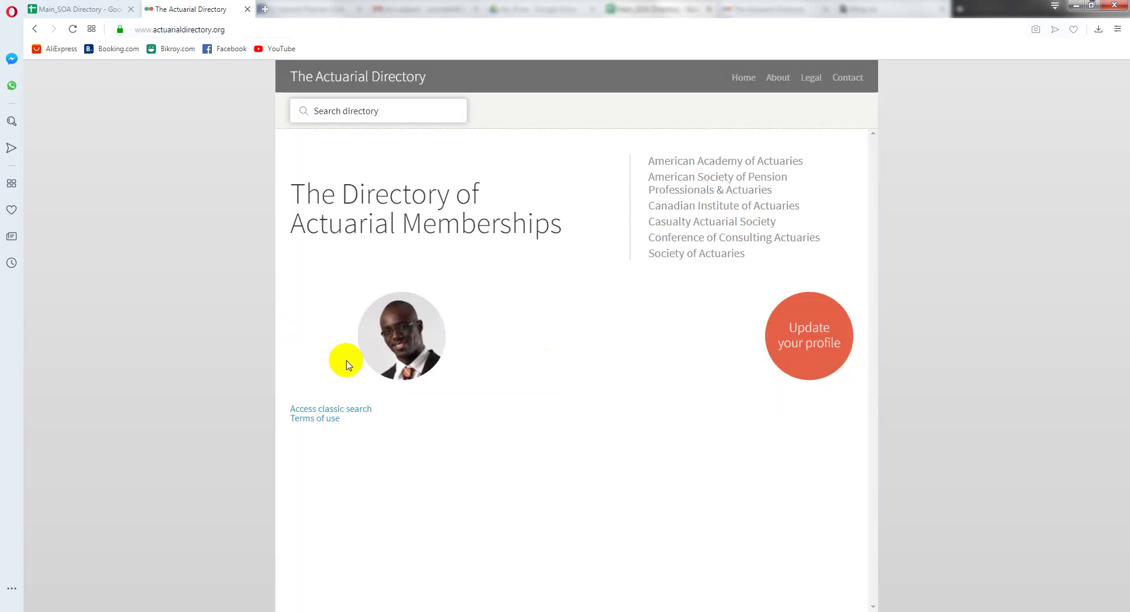
Copy the search term 'aa' from cell A2 and return to The Actuarial Directory
{"action": "left_click", "coordinate": [82, 9]}
{"action": "left_click", "coordinate": [89, 157]}
{"action": "left_click", "coordinate": [88, 176]}
{"action": "left_click", "coordinate": [181, 159]}
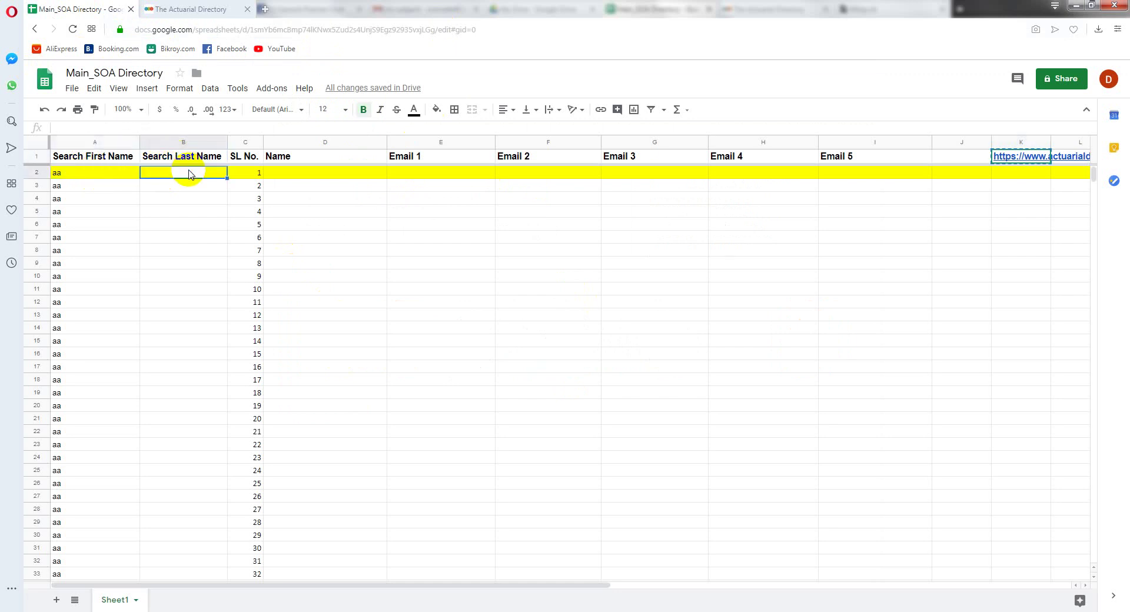
{"action": "left_click", "coordinate": [240, 158]}
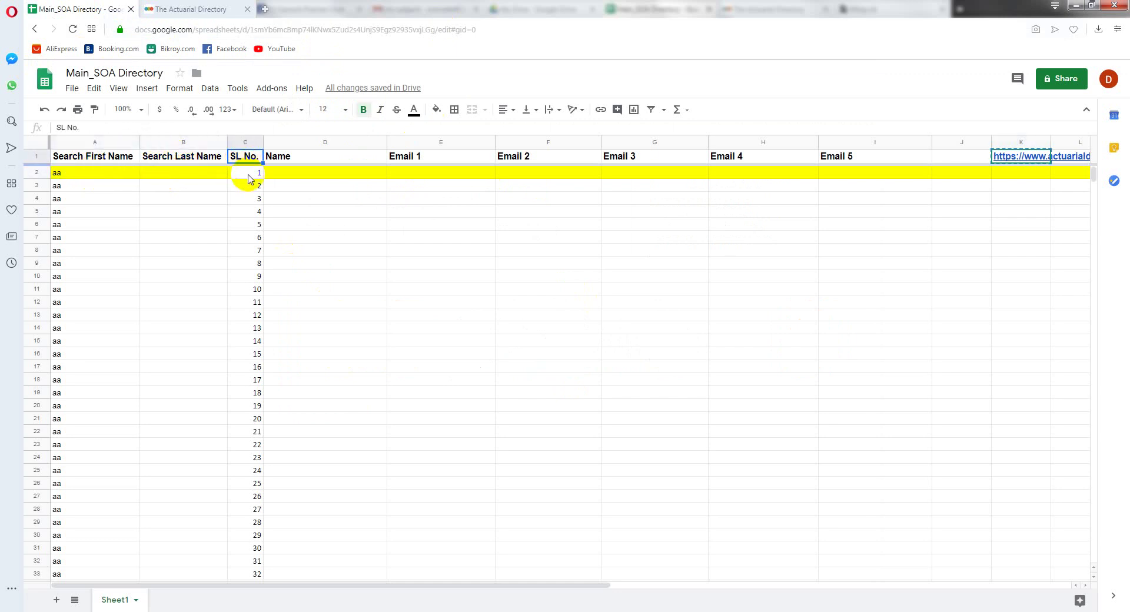
{"action": "left_click", "coordinate": [82, 172]}
{"action": "key", "text": "ctrl+c"}
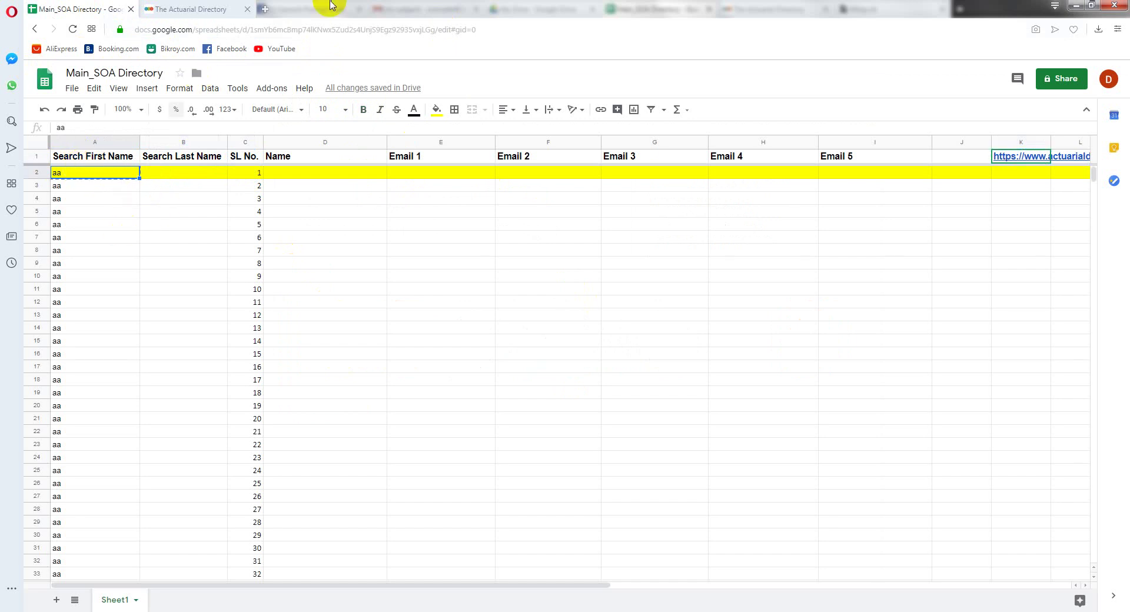
{"action": "left_click", "coordinate": [177, 11]}
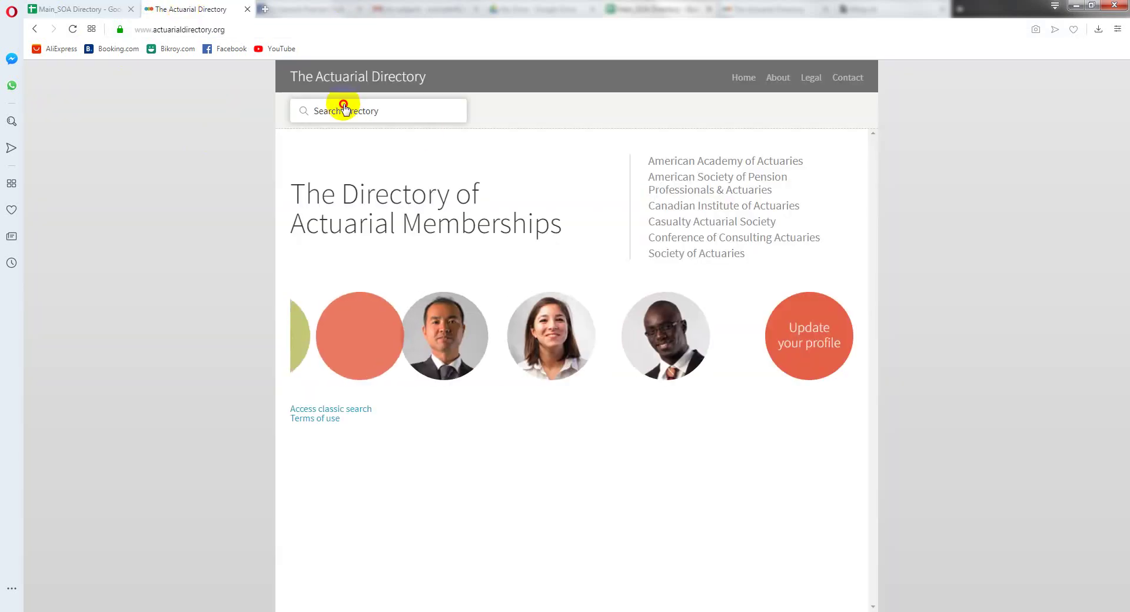
Search the directory by first name 'aa', listing 130 member results
{"action": "left_click", "coordinate": [346, 110]}
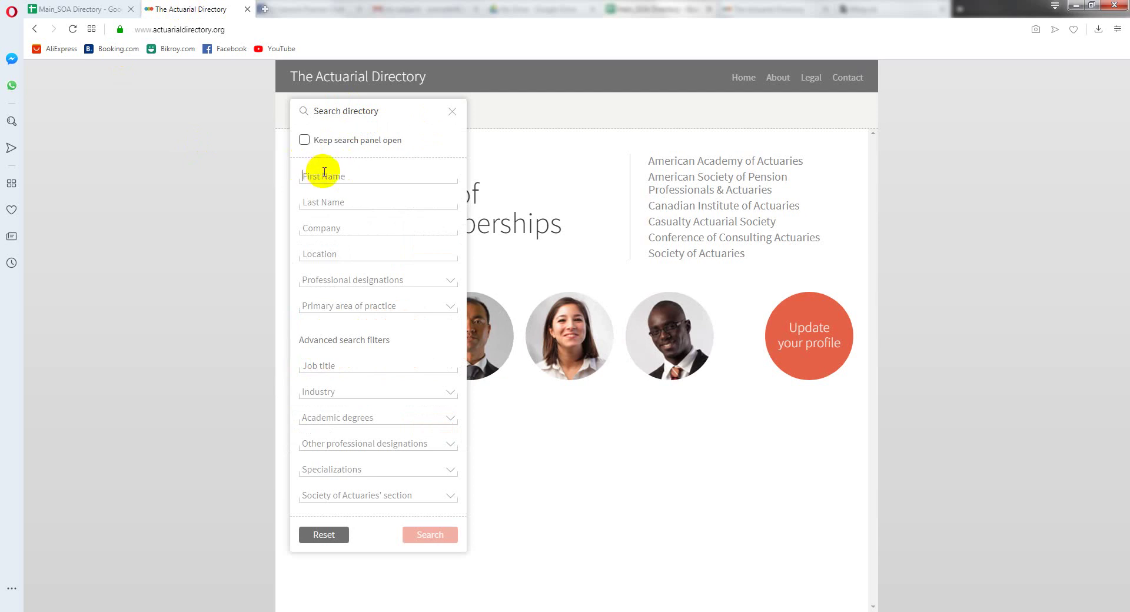
{"action": "type", "text": "aa"}
{"action": "left_click", "coordinate": [430, 534]}
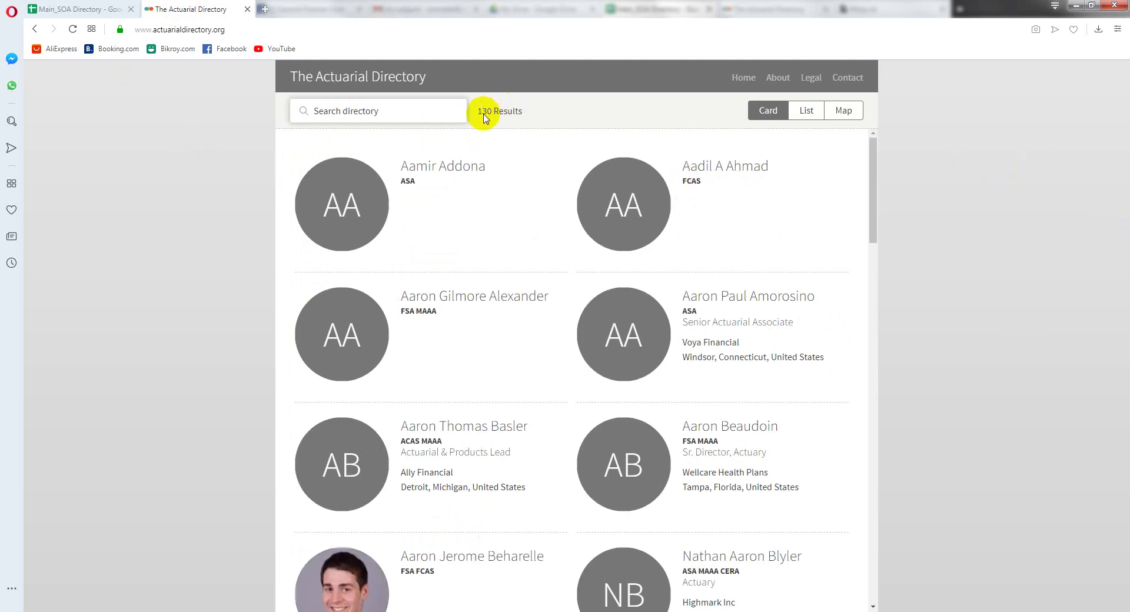
Scroll down the sheet to confirm the 'aa' rows end at SL No. 130
{"action": "left_click", "coordinate": [58, 10]}
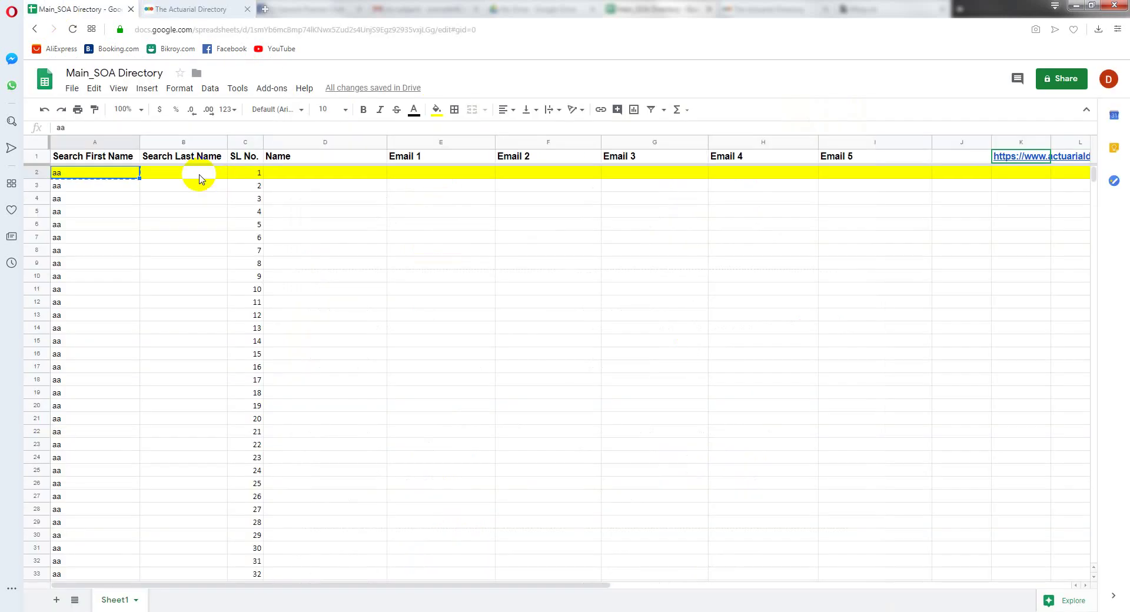
{"action": "left_click", "coordinate": [88, 184]}
{"action": "scroll", "coordinate": [212, 365], "scroll_direction": "down", "scroll_amount": 5}
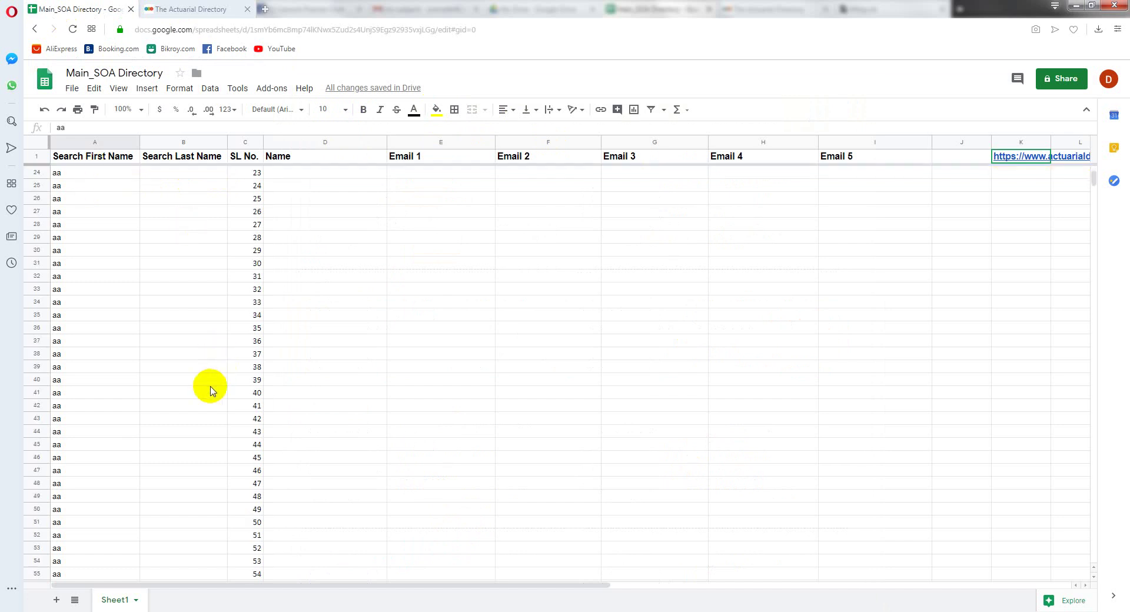
{"action": "scroll", "coordinate": [218, 401], "scroll_direction": "down", "scroll_amount": 6}
{"action": "scroll", "coordinate": [223, 413], "scroll_direction": "down", "scroll_amount": 4}
{"action": "scroll", "coordinate": [288, 448], "scroll_direction": "down", "scroll_amount": 4}
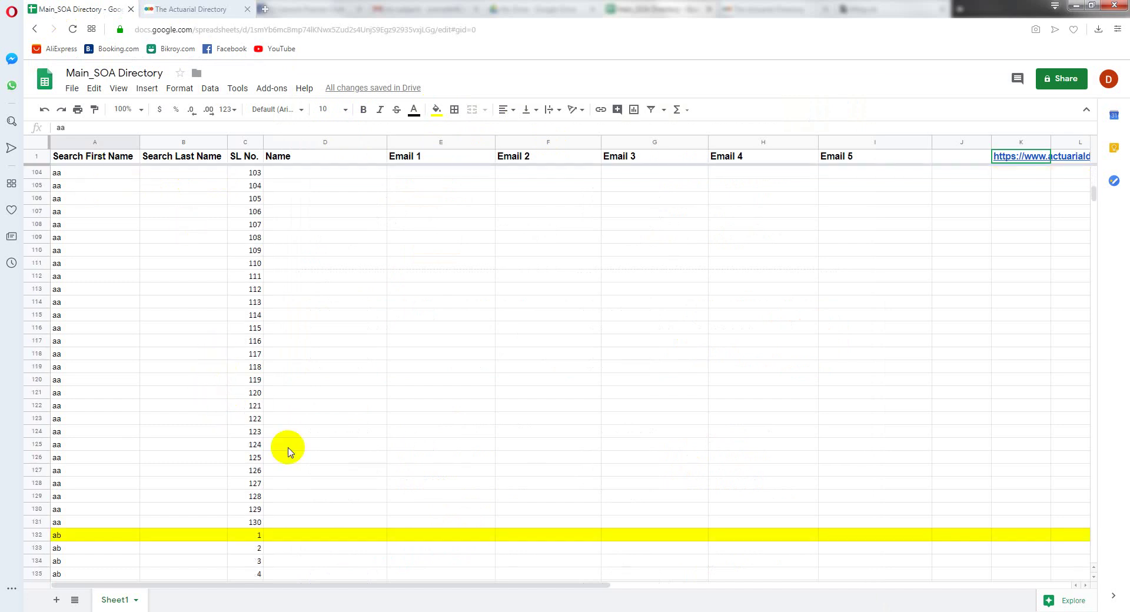
{"action": "left_click", "coordinate": [253, 522]}
{"action": "left_click", "coordinate": [199, 523]}
{"action": "left_click", "coordinate": [257, 522]}
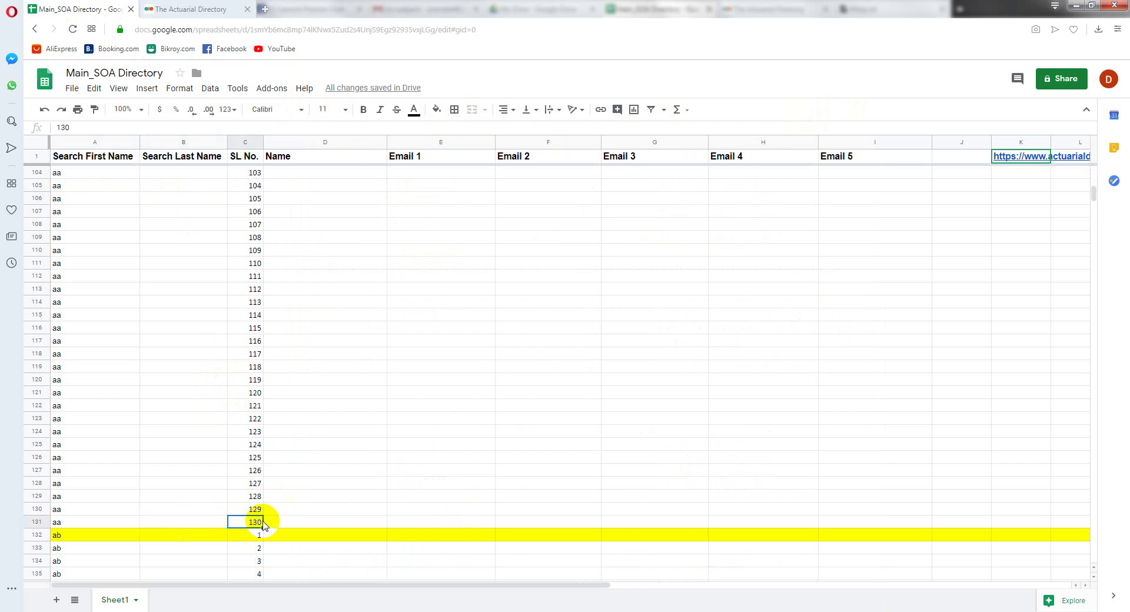
{"action": "left_click", "coordinate": [184, 523]}
{"action": "left_click", "coordinate": [257, 522]}
Return to the top, select Name cell D2, and go back to the directory results
{"action": "scroll", "coordinate": [310, 449], "scroll_direction": "up", "scroll_amount": 3}
{"action": "scroll", "coordinate": [312, 452], "scroll_direction": "up", "scroll_amount": 7}
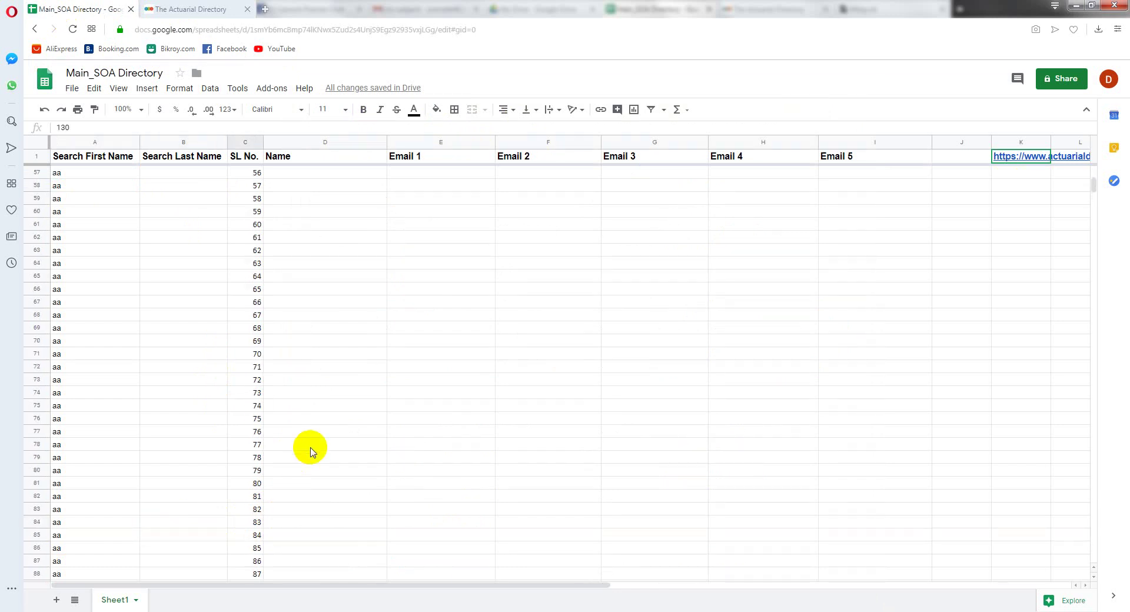
{"action": "scroll", "coordinate": [311, 452], "scroll_direction": "up", "scroll_amount": 1}
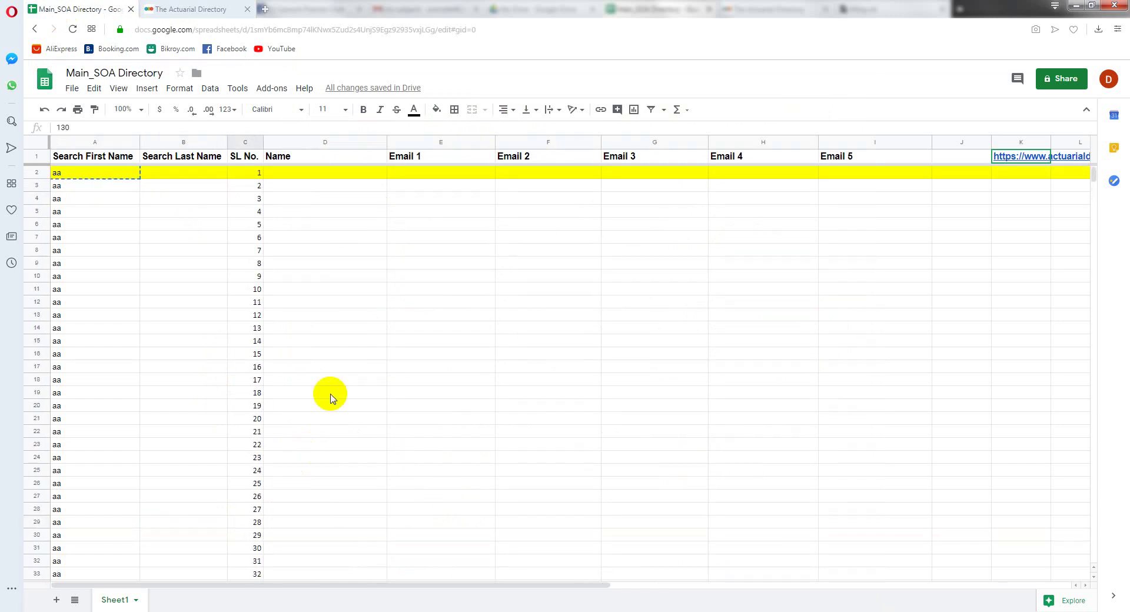
{"action": "left_click", "coordinate": [292, 172]}
{"action": "left_click", "coordinate": [216, 7]}
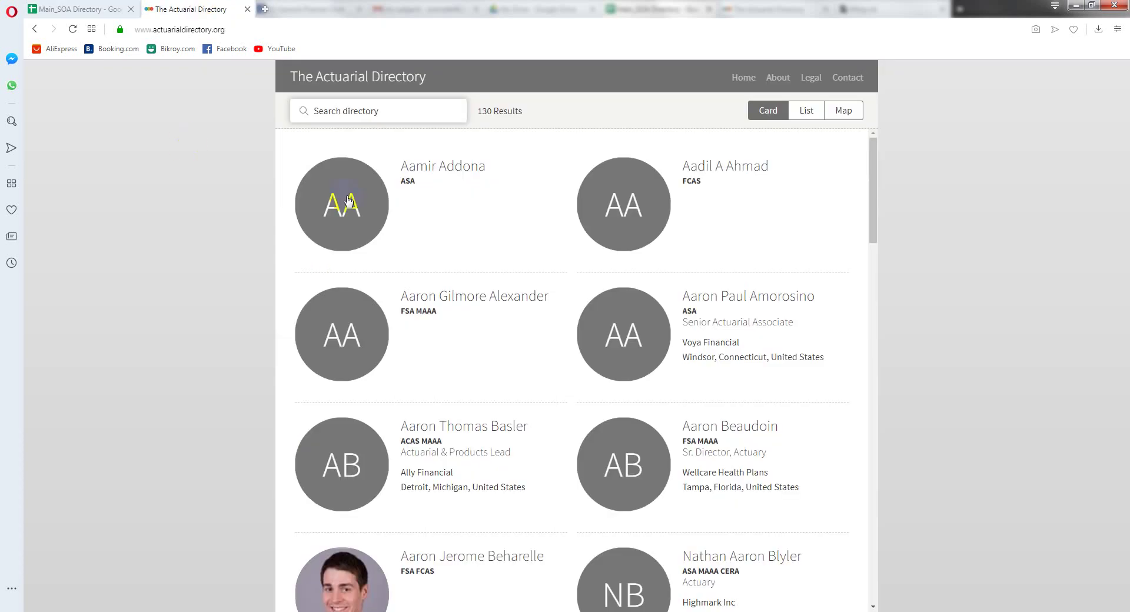
Copy the first member's full name from their profile into cell D2
{"action": "left_click", "coordinate": [419, 176]}
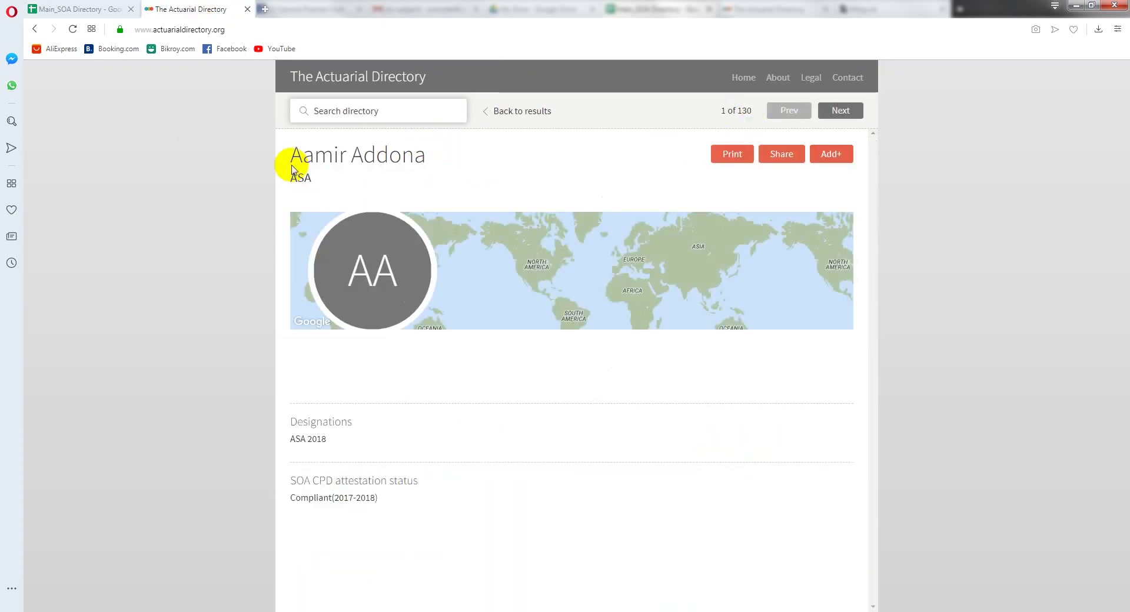
{"action": "left_click_drag", "start_coordinate": [293, 156], "coordinate": [419, 159]}
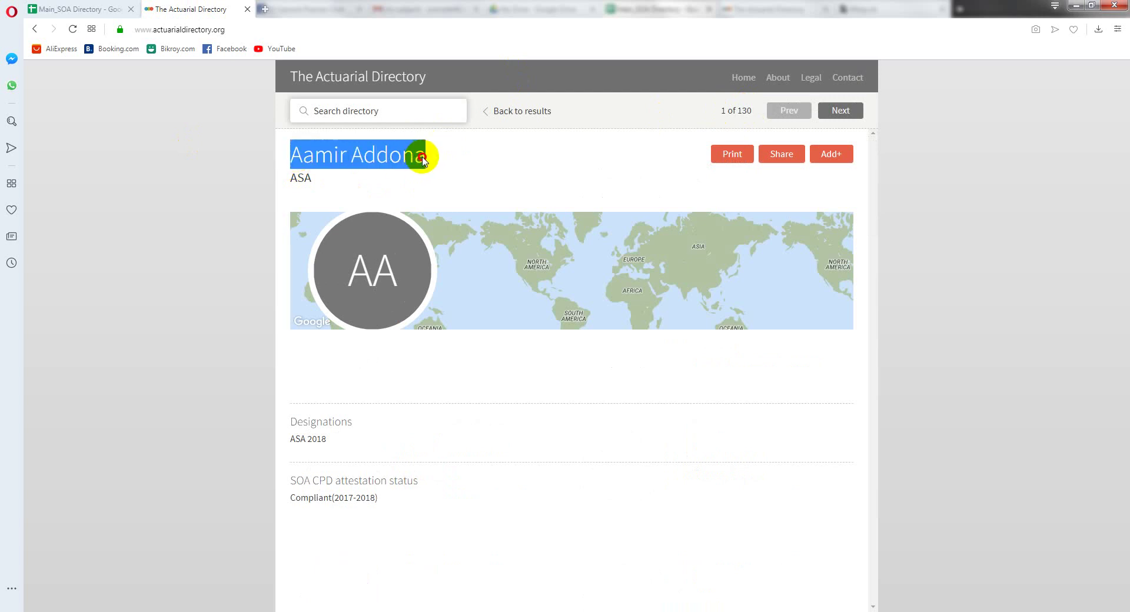
{"action": "left_click", "coordinate": [113, 15]}
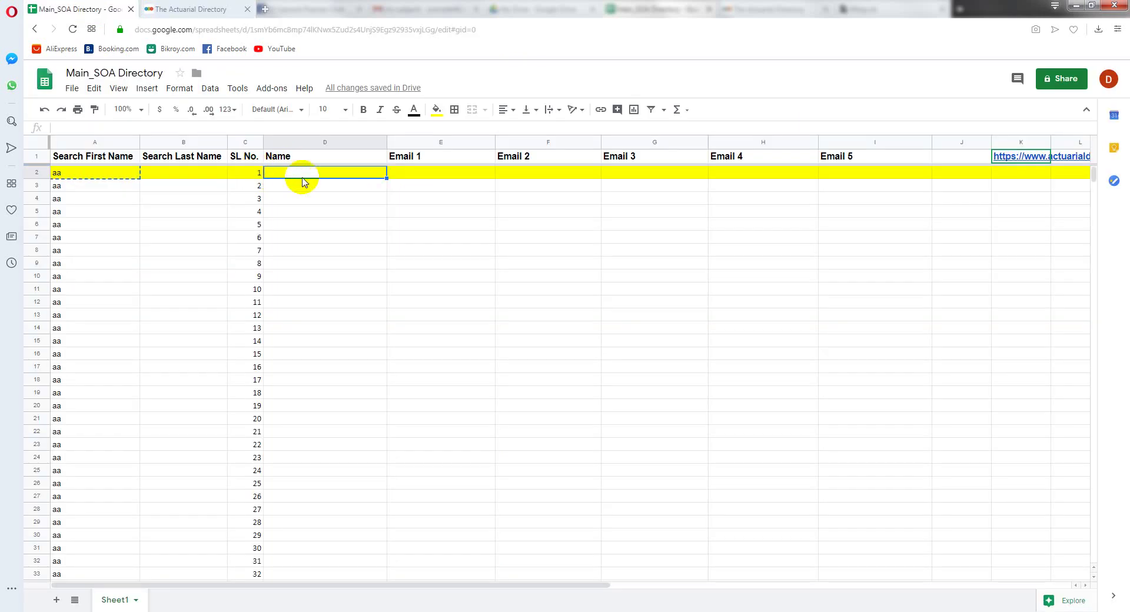
{"action": "key", "text": "ctrl+v"}
{"action": "key", "text": "Return"}
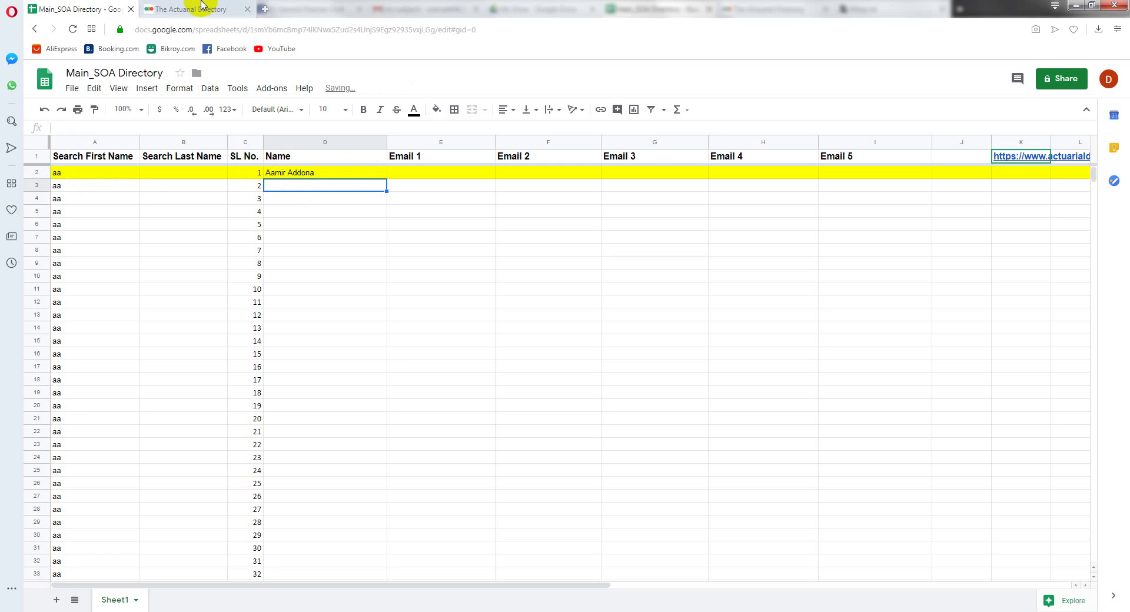
Copy the second member's full name from the next profile into cell D3
{"action": "left_click", "coordinate": [202, 7]}
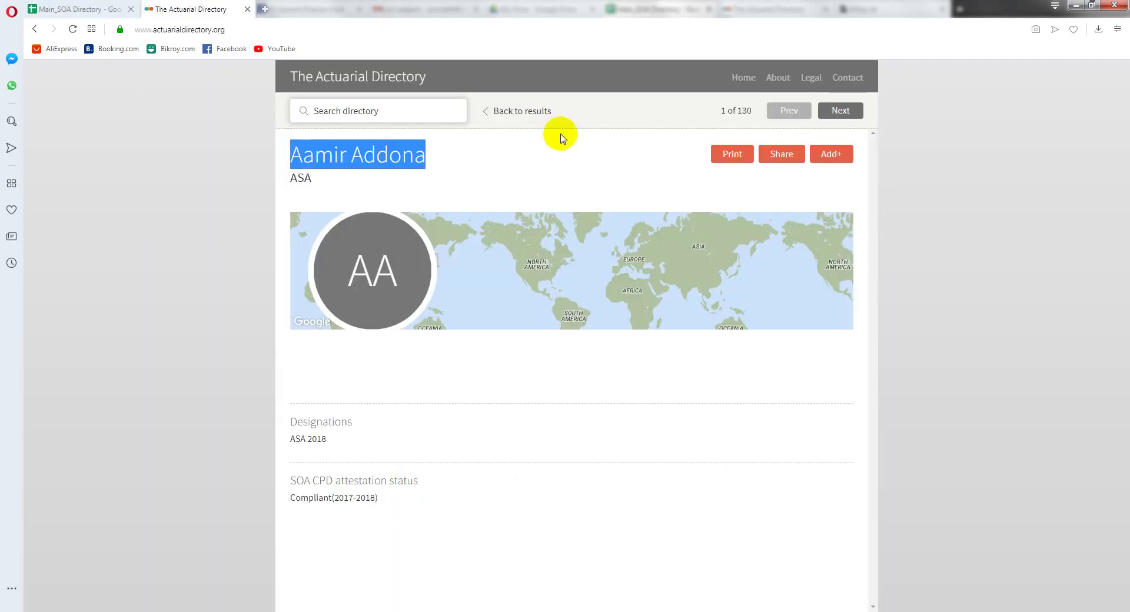
{"action": "left_click", "coordinate": [841, 111]}
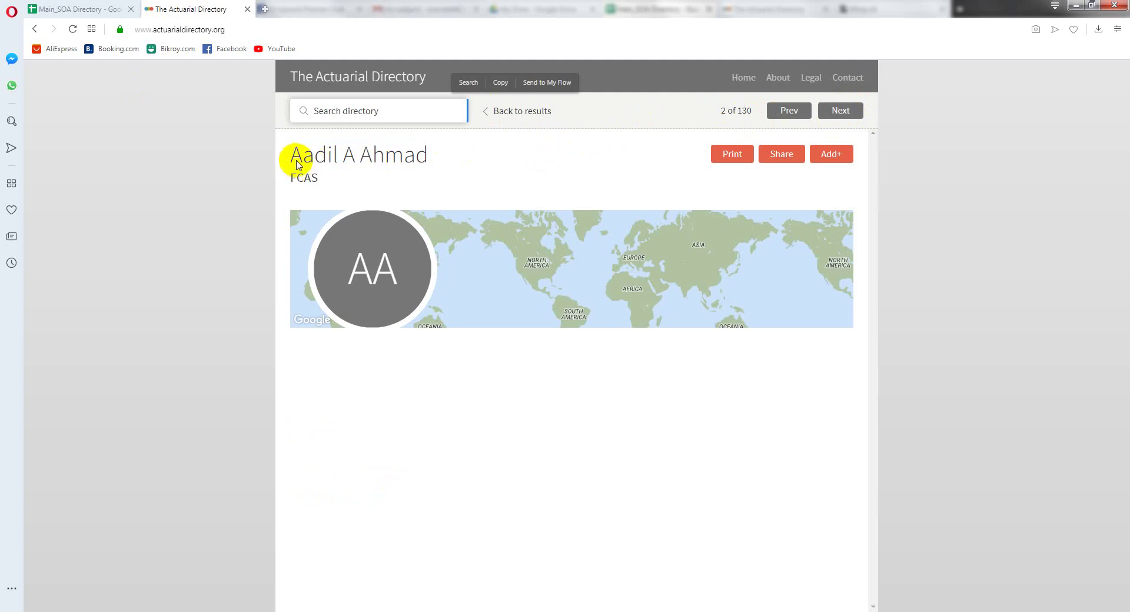
{"action": "left_click_drag", "start_coordinate": [297, 165], "coordinate": [436, 156]}
{"action": "key", "text": "ctrl+c"}
{"action": "left_click", "coordinate": [76, 9]}
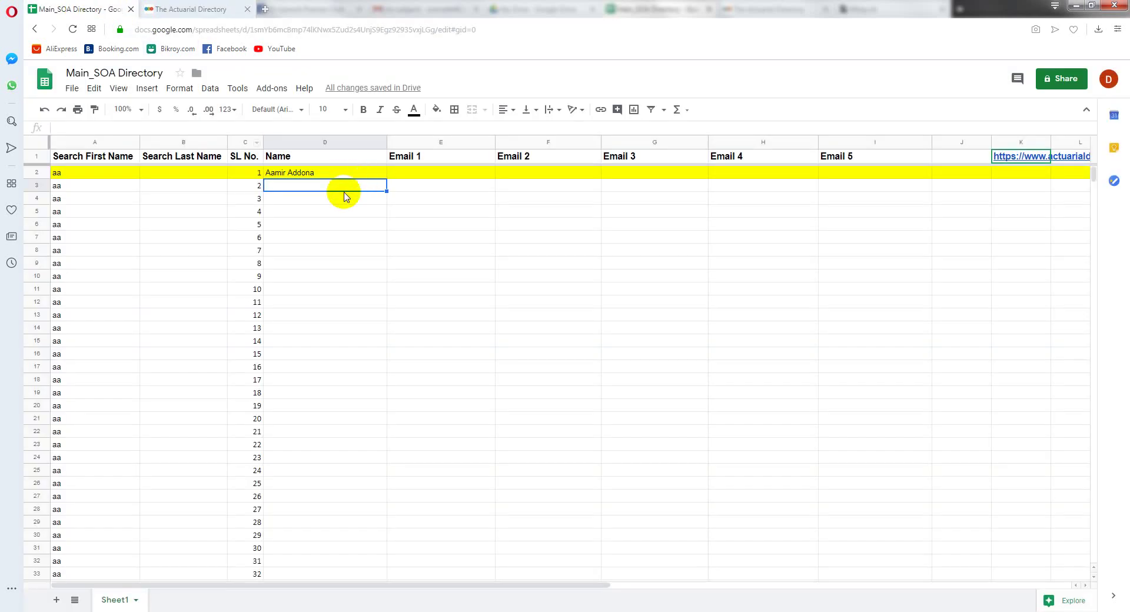
{"action": "key", "text": "ctrl+v"}
{"action": "key", "text": "Return"}
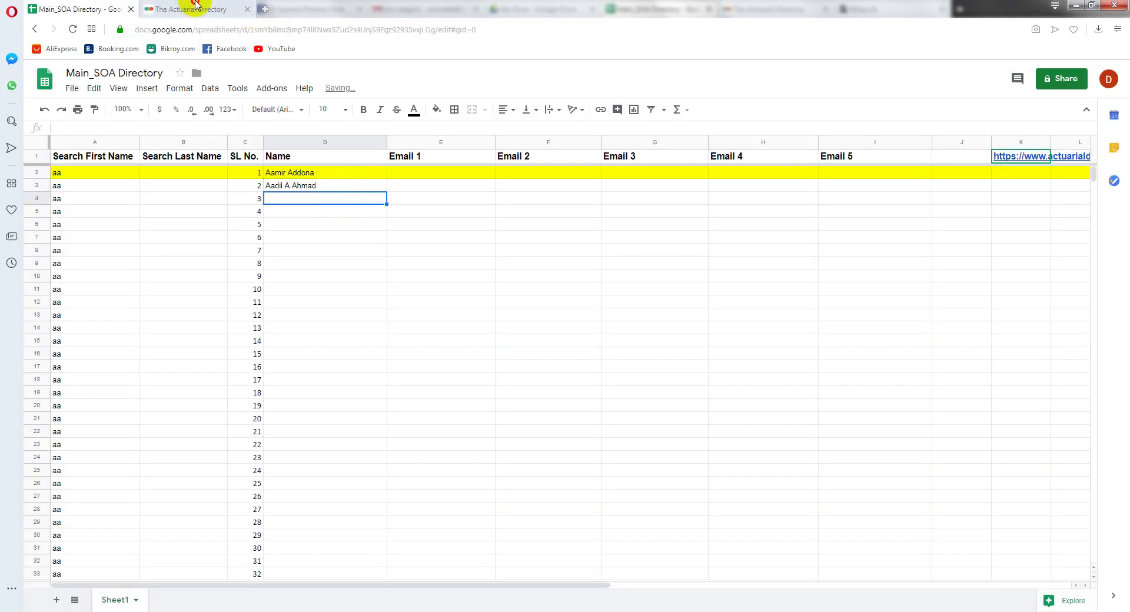
Copy the third member's full name from the next profile into cell D4
{"action": "left_click", "coordinate": [195, 9]}
{"action": "left_click", "coordinate": [841, 112]}
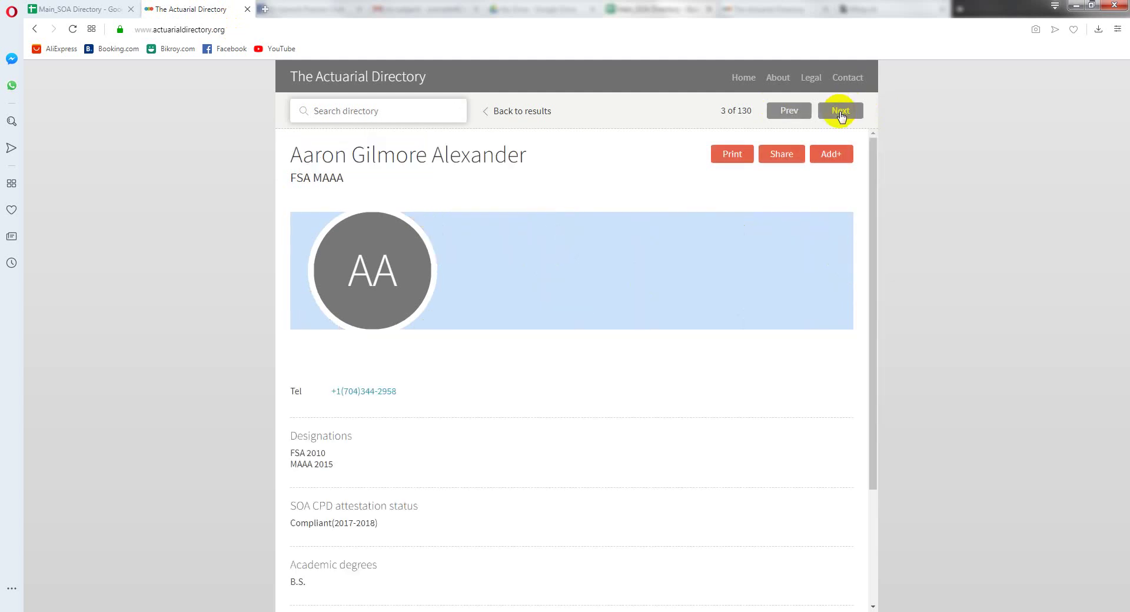
{"action": "scroll", "coordinate": [383, 501], "scroll_direction": "down", "scroll_amount": 3}
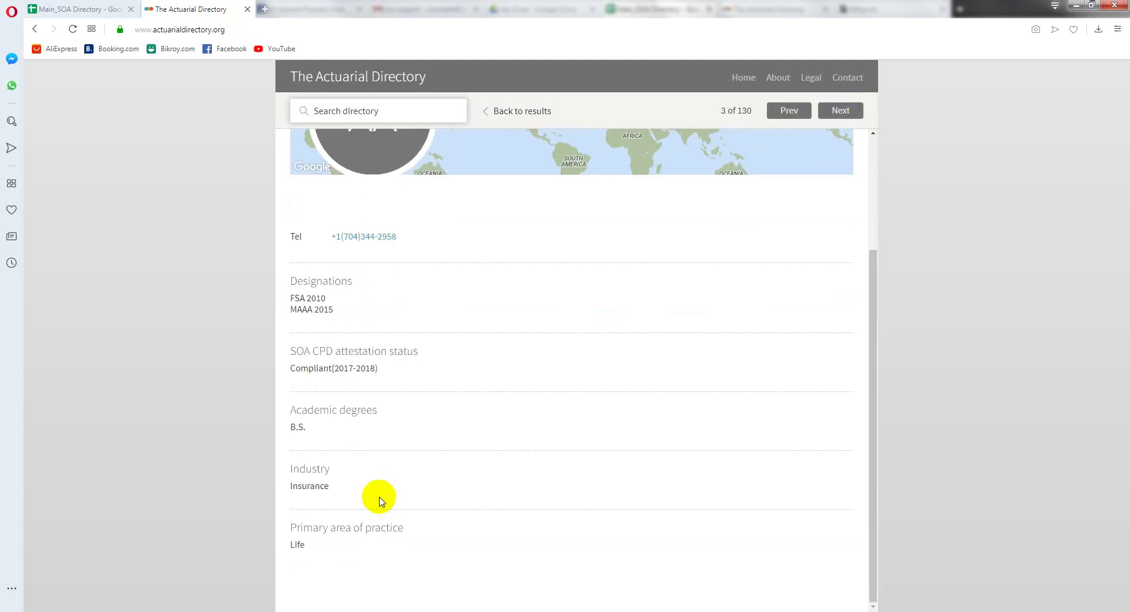
{"action": "scroll", "coordinate": [378, 499], "scroll_direction": "up", "scroll_amount": 3}
{"action": "left_click_drag", "start_coordinate": [291, 158], "coordinate": [526, 157]}
{"action": "key", "text": "ctrl+c"}
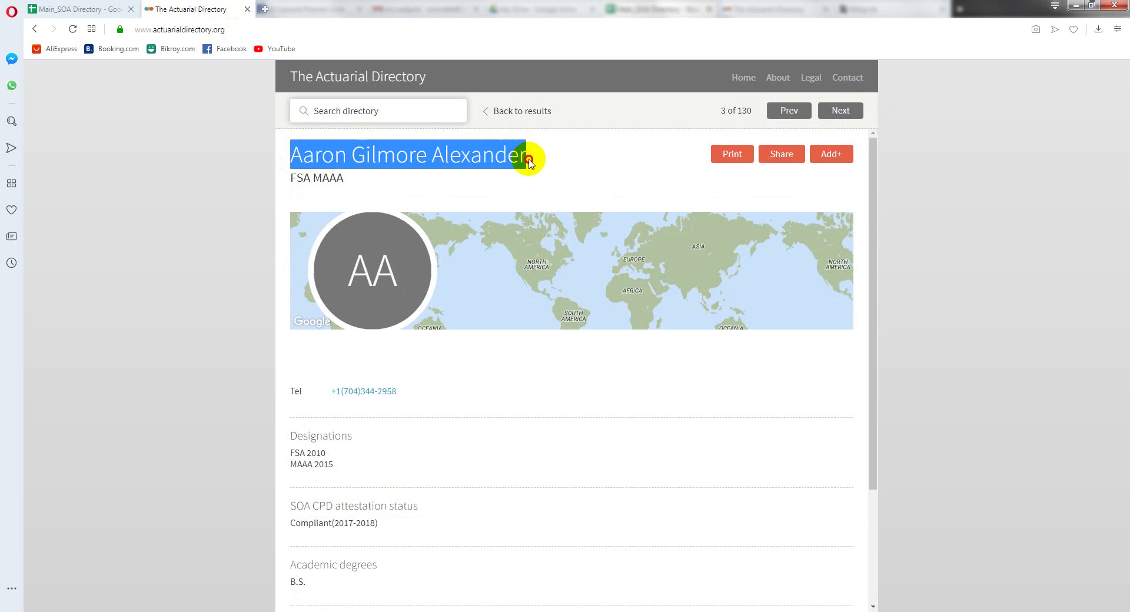
{"action": "left_click", "coordinate": [99, 7]}
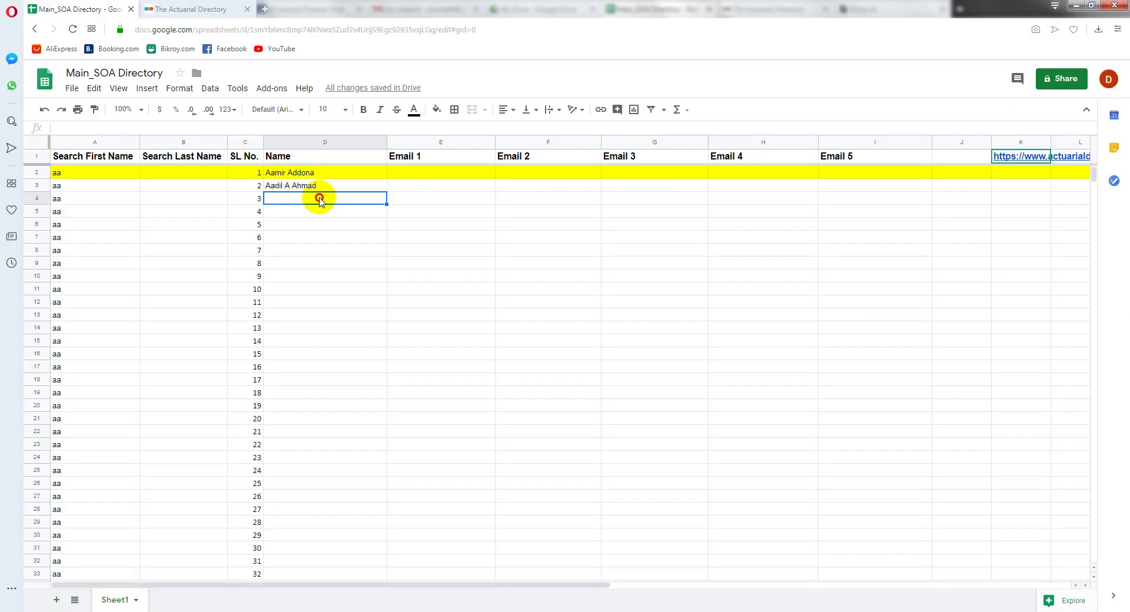
{"action": "key", "text": "ctrl+v"}
{"action": "key", "text": "Return"}
Copy the fourth member's full name from the next profile into cell D5
{"action": "left_click", "coordinate": [188, 9]}
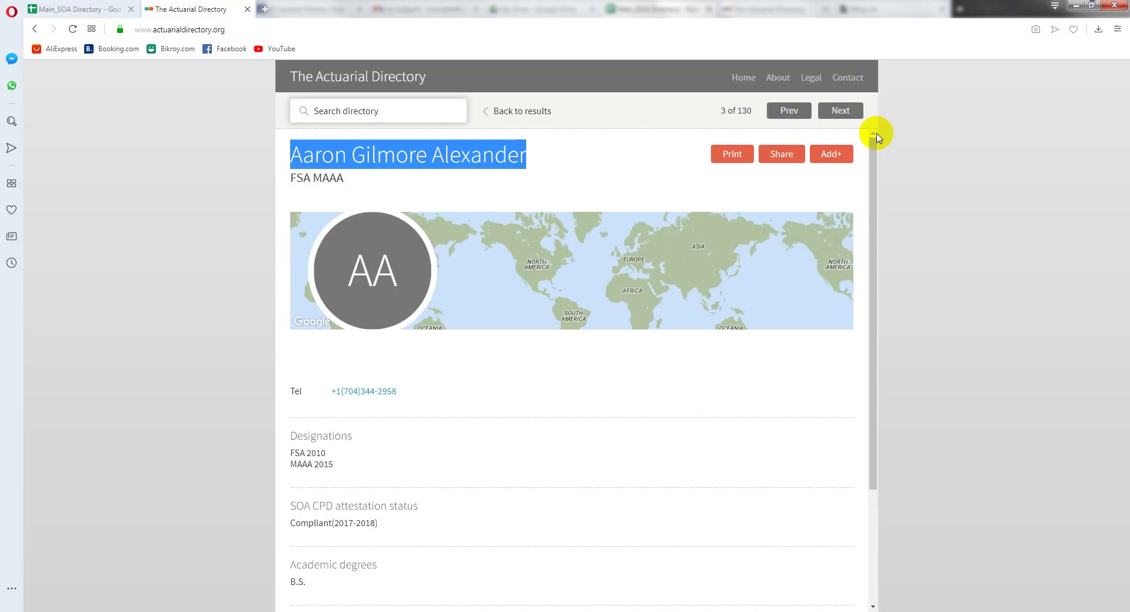
{"action": "left_click", "coordinate": [827, 117]}
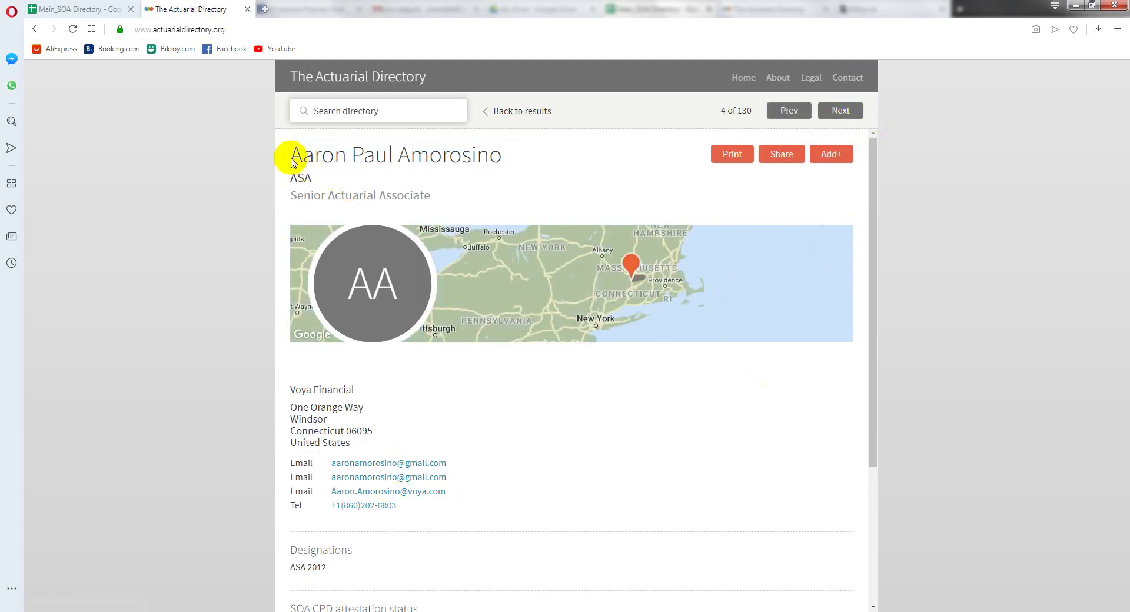
{"action": "left_click_drag", "start_coordinate": [293, 156], "coordinate": [499, 156]}
{"action": "key", "text": "ctrl+c"}
{"action": "left_click", "coordinate": [82, 9]}
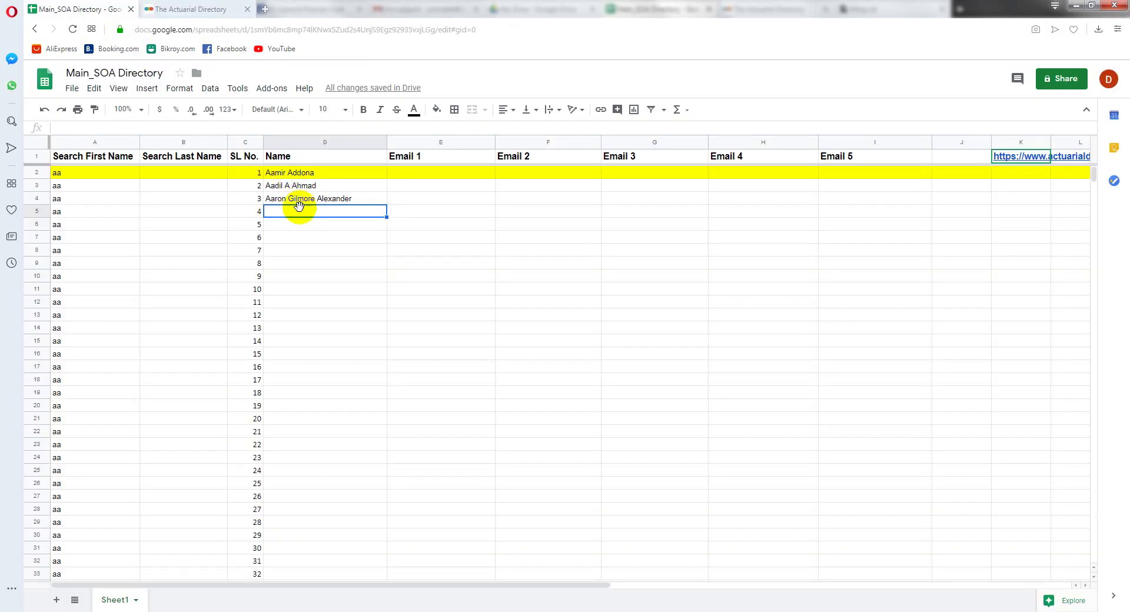
{"action": "key", "text": "ctrl+v"}
{"action": "left_click", "coordinate": [425, 212]}
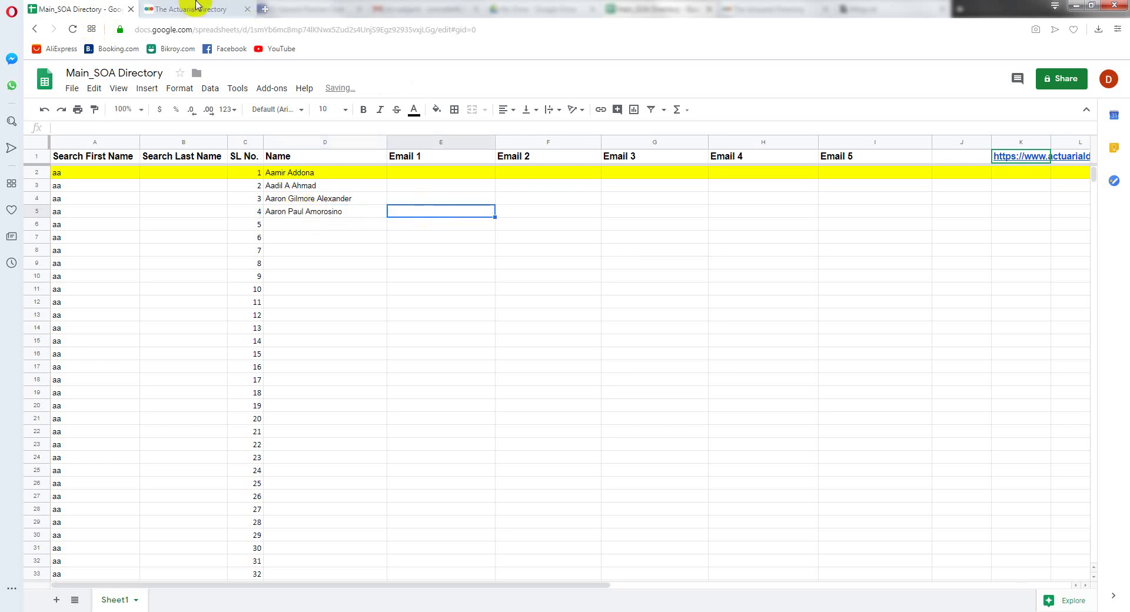
Paste the fourth member's first e-mail address into Email 1 cell E5 alone
{"action": "left_click", "coordinate": [223, 9]}
{"action": "left_click_drag", "start_coordinate": [449, 463], "coordinate": [352, 463]}
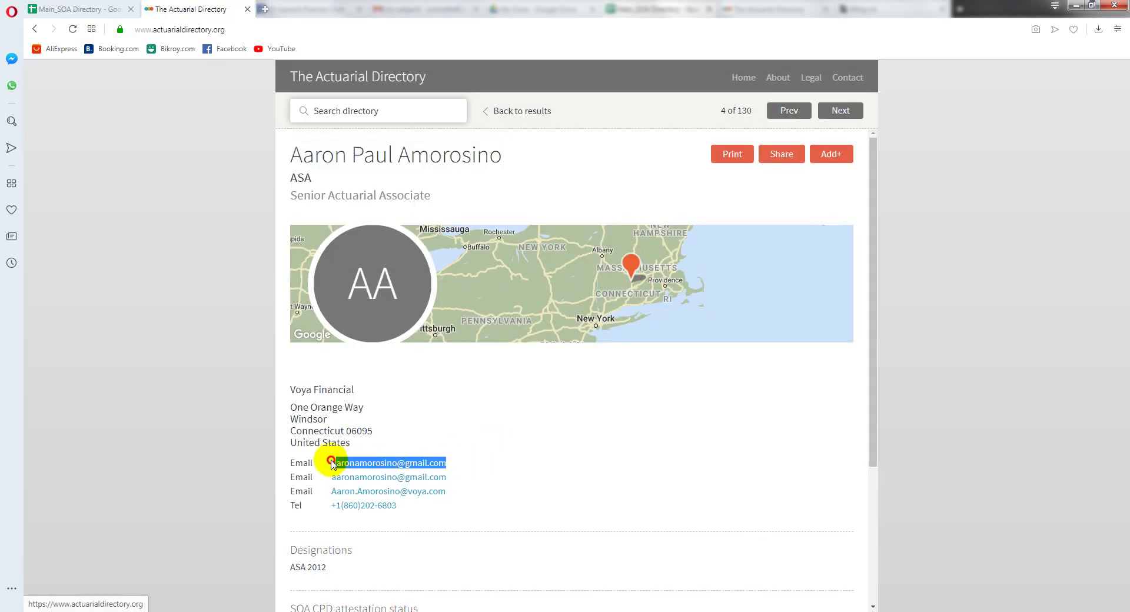
{"action": "left_click", "coordinate": [109, 8]}
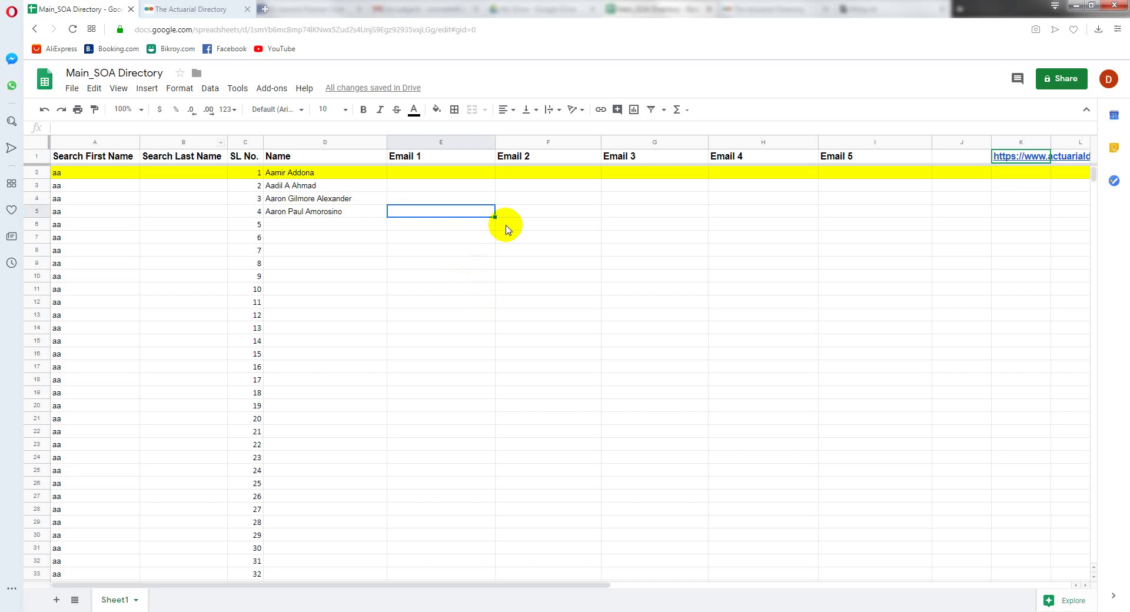
{"action": "key", "text": "ctrl+v"}
{"action": "key", "text": "ctrl+z"}
{"action": "double_click", "coordinate": [464, 213]}
{"action": "key", "text": "ctrl+v"}
{"action": "left_click", "coordinate": [550, 216]}
Copy the member's second e-mail address into Email 2 cell F5
{"action": "left_click", "coordinate": [177, 10]}
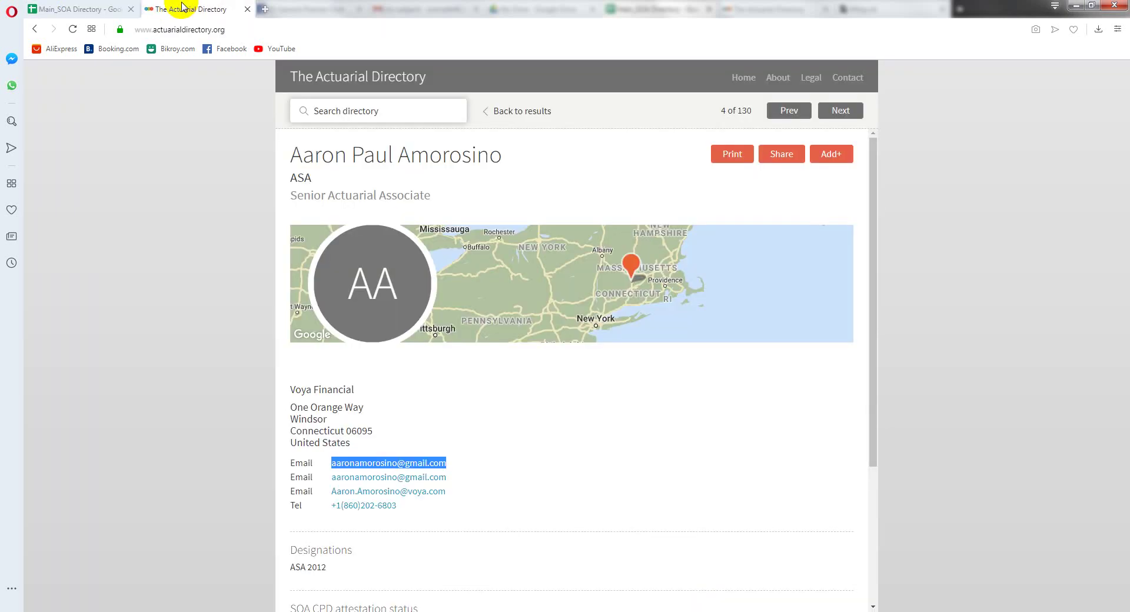
{"action": "left_click_drag", "start_coordinate": [462, 477], "coordinate": [334, 478]}
{"action": "key", "text": "ctrl+c"}
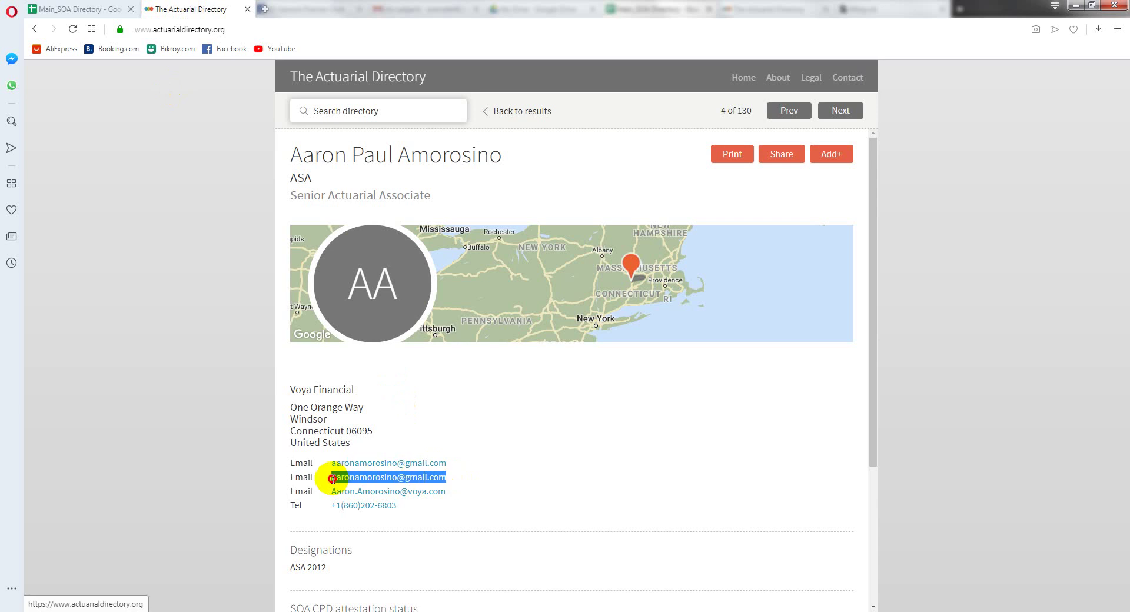
{"action": "left_click", "coordinate": [111, 7]}
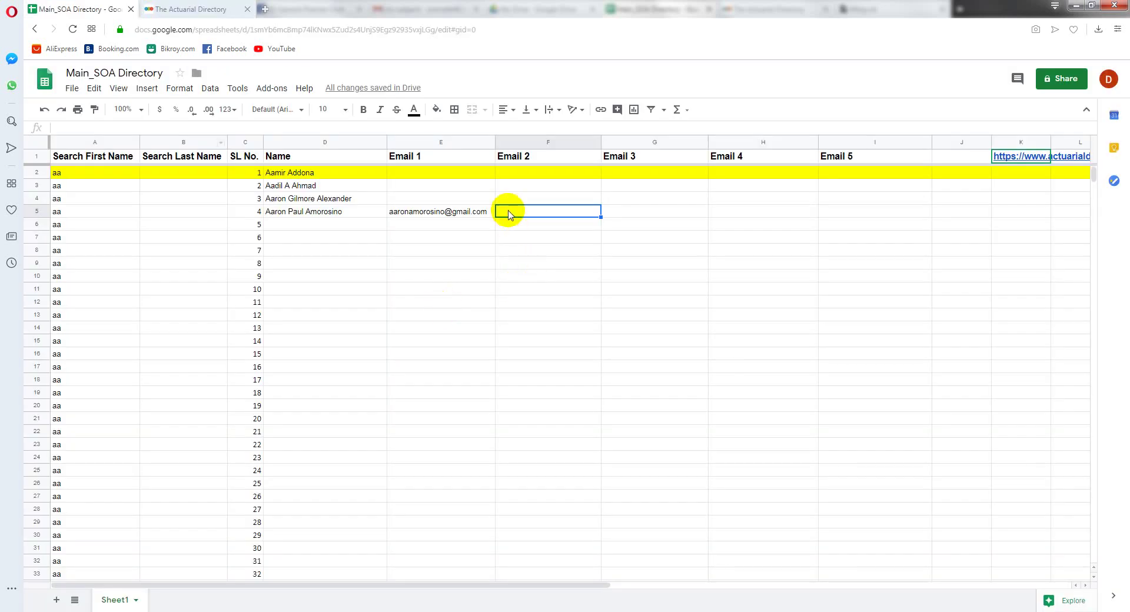
{"action": "key", "text": "ctrl+v"}
{"action": "left_click", "coordinate": [633, 219]}
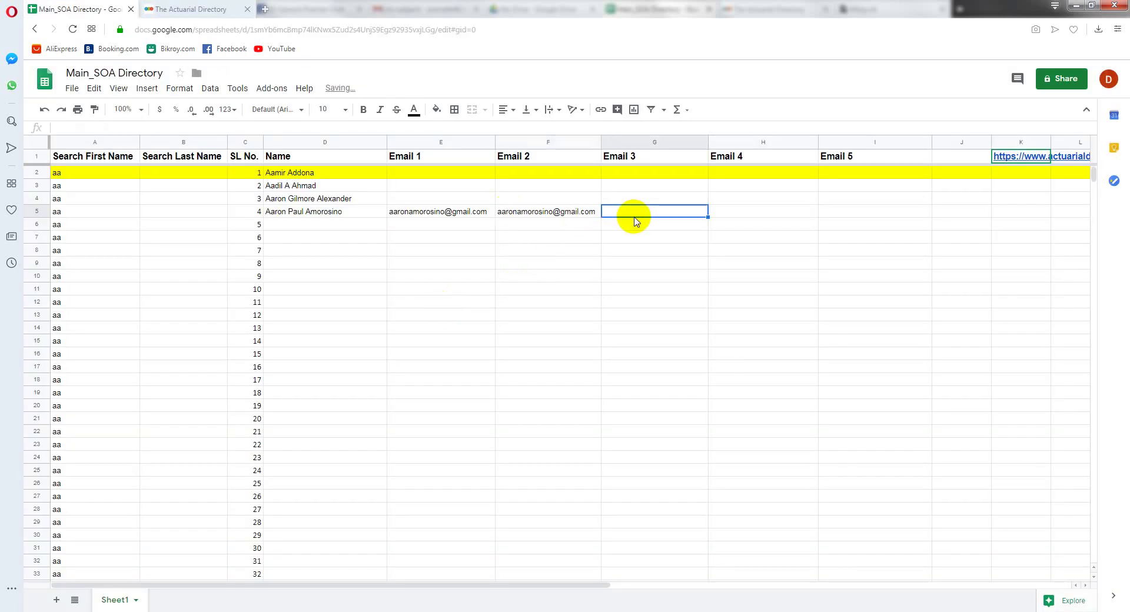
Copy the member's third e-mail address into Email 3 cell G5
{"action": "left_click", "coordinate": [181, 6]}
{"action": "left_click_drag", "start_coordinate": [465, 495], "coordinate": [334, 494]}
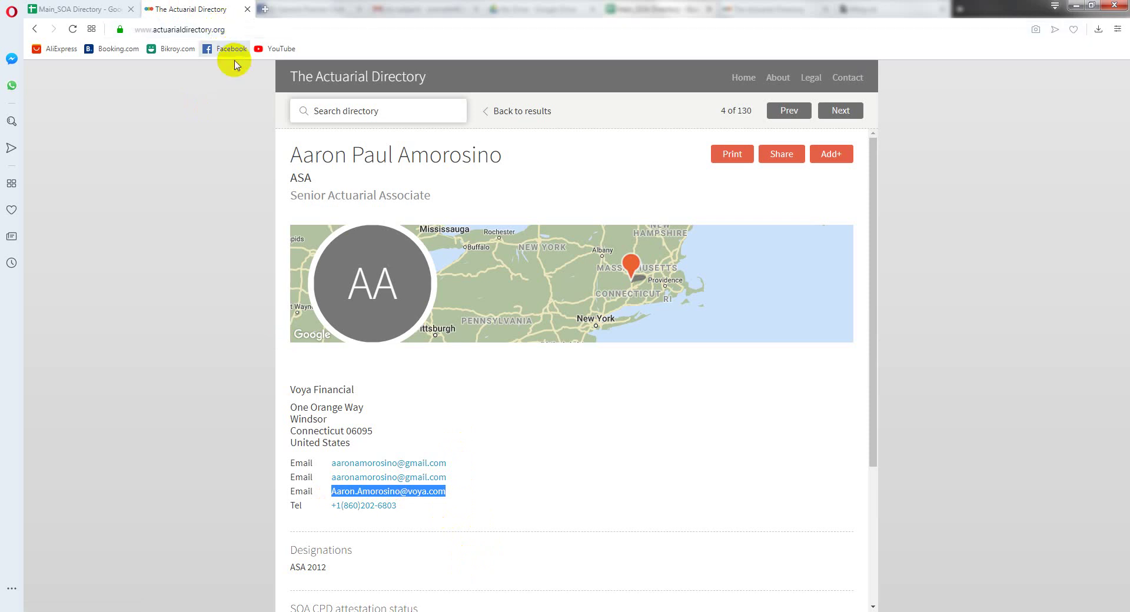
{"action": "left_click", "coordinate": [94, 8]}
{"action": "key", "text": "ctrl+v"}
{"action": "key", "text": "Return"}
{"action": "left_click", "coordinate": [303, 237]}
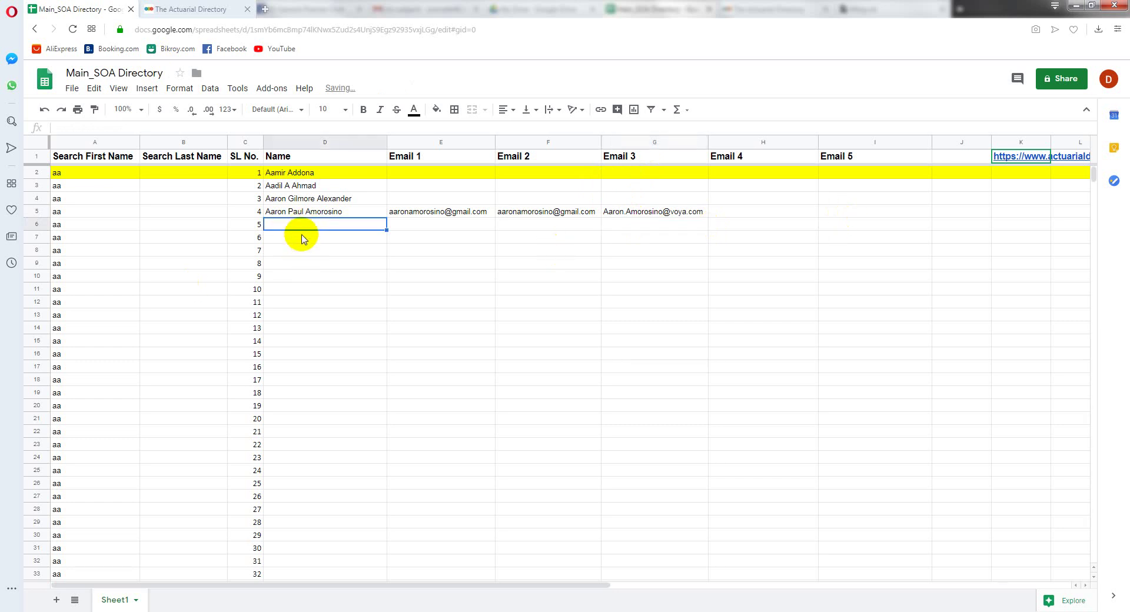
{"action": "left_click", "coordinate": [184, 9]}
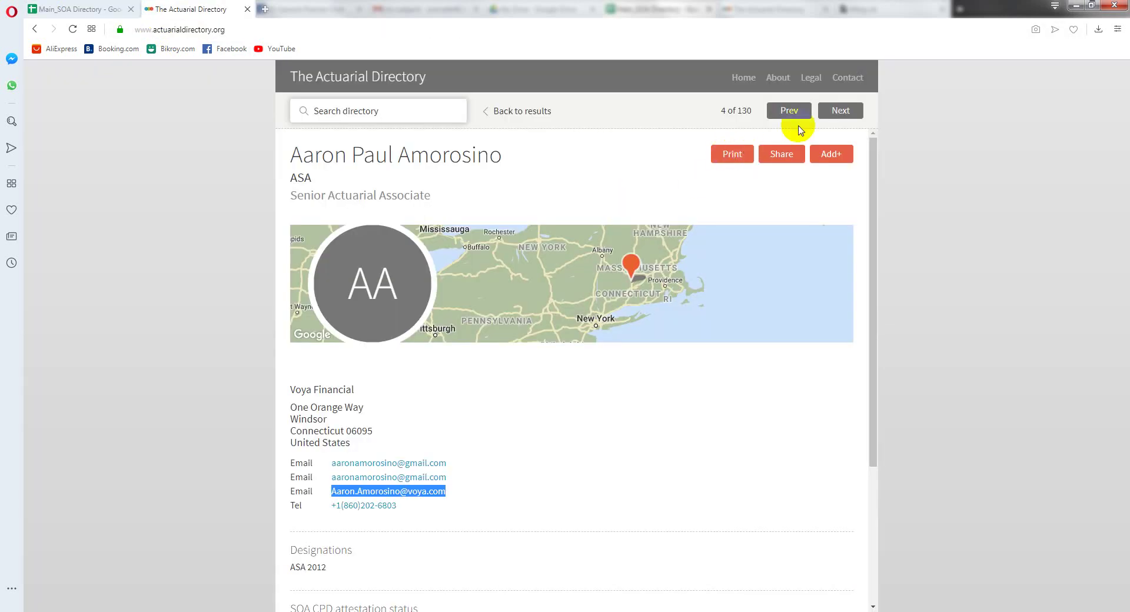
Copy the fifth member's full name from the next profile into cell D6
{"action": "left_click", "coordinate": [840, 112]}
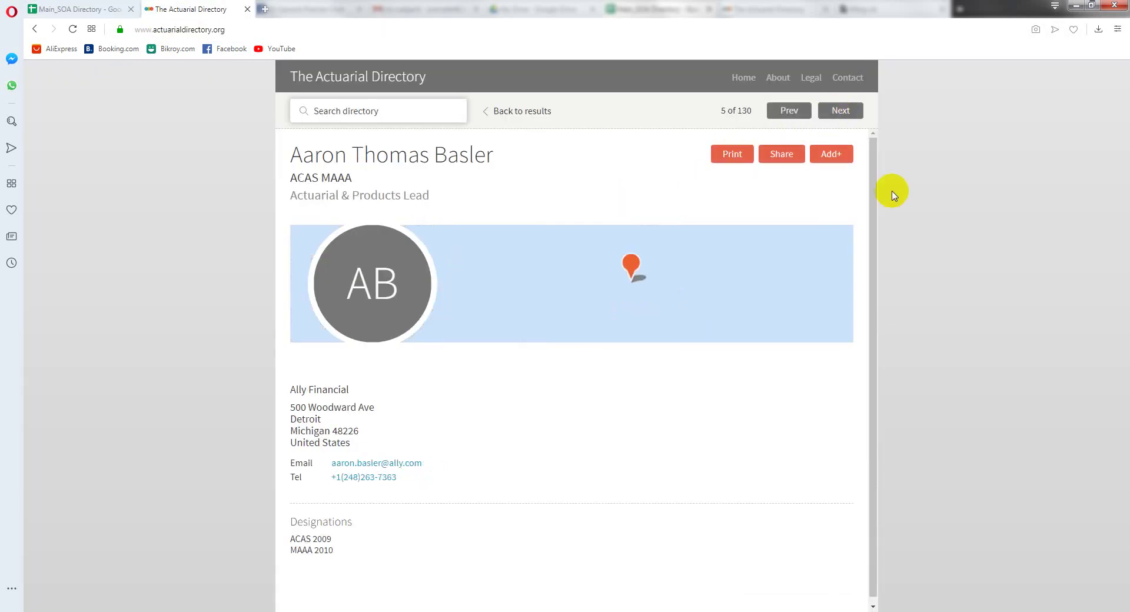
{"action": "triple_click", "coordinate": [490, 156]}
{"action": "key", "text": "ctrl+c"}
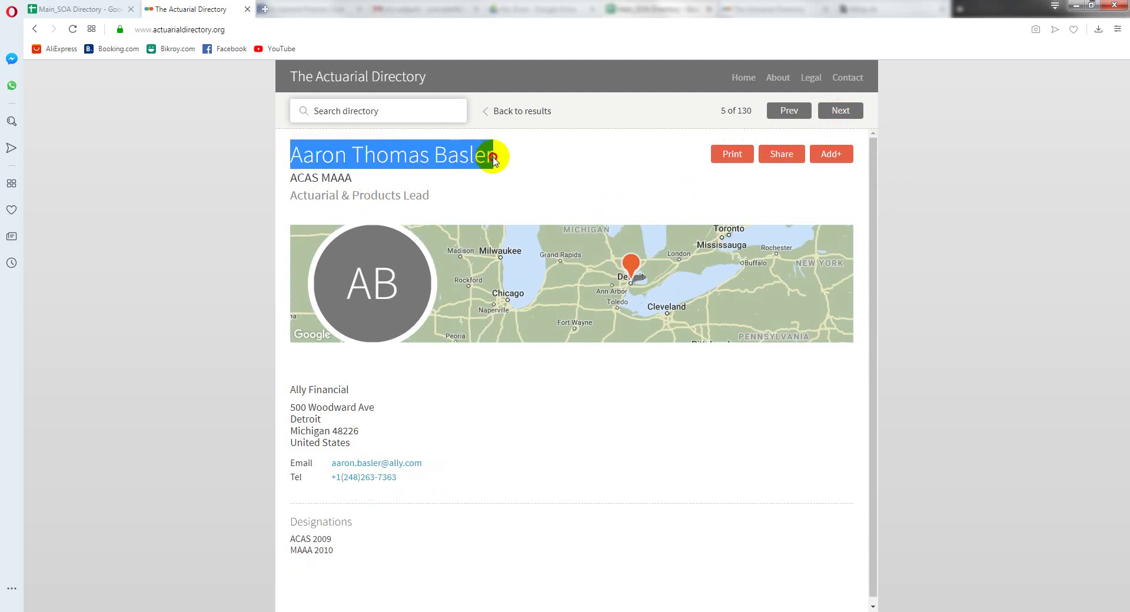
{"action": "left_click", "coordinate": [53, 9]}
{"action": "key", "text": "ctrl+v"}
{"action": "key", "text": "Tab"}
Copy the fifth member's e-mail address into Email 1 cell E6
{"action": "left_click", "coordinate": [185, 9]}
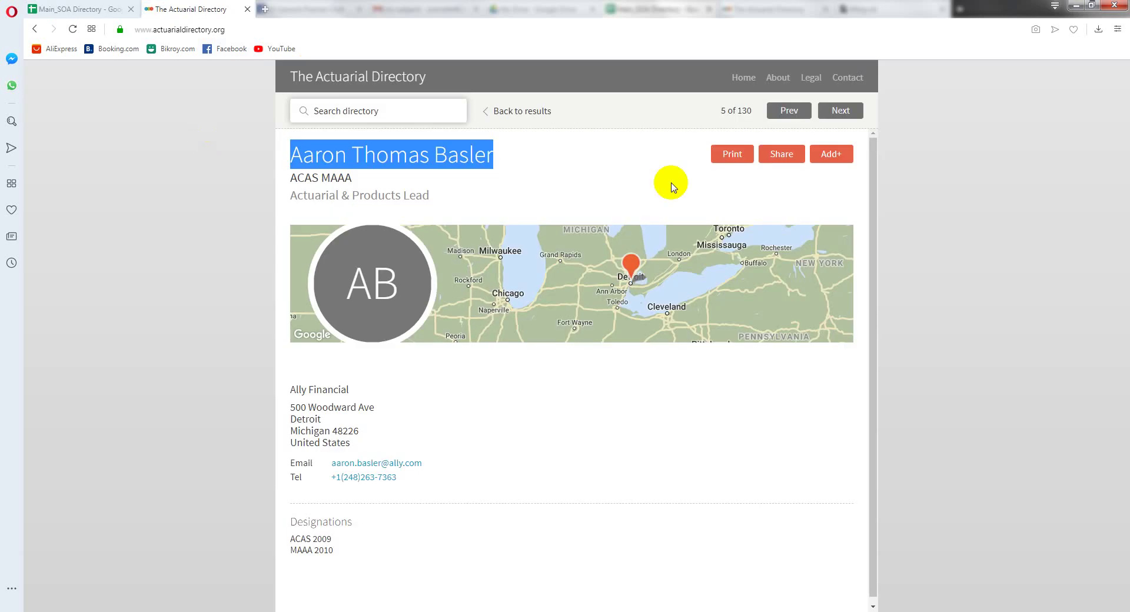
{"action": "left_click_drag", "start_coordinate": [423, 463], "coordinate": [333, 465]}
{"action": "key", "text": "ctrl+c"}
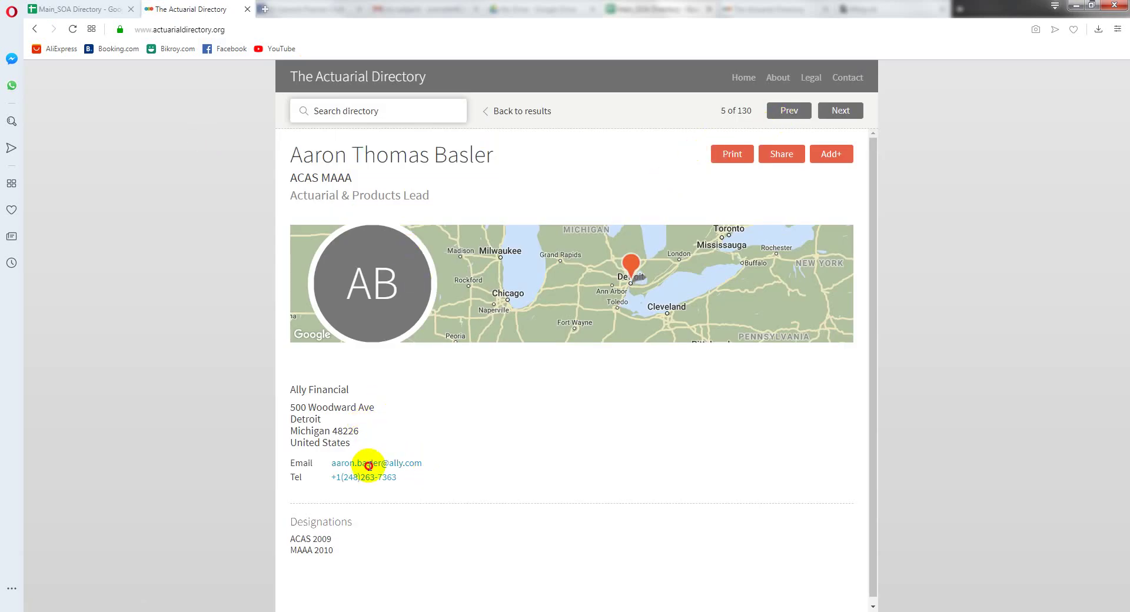
{"action": "left_click", "coordinate": [76, 9]}
{"action": "key", "text": "ctrl+v"}
{"action": "left_click", "coordinate": [364, 239]}
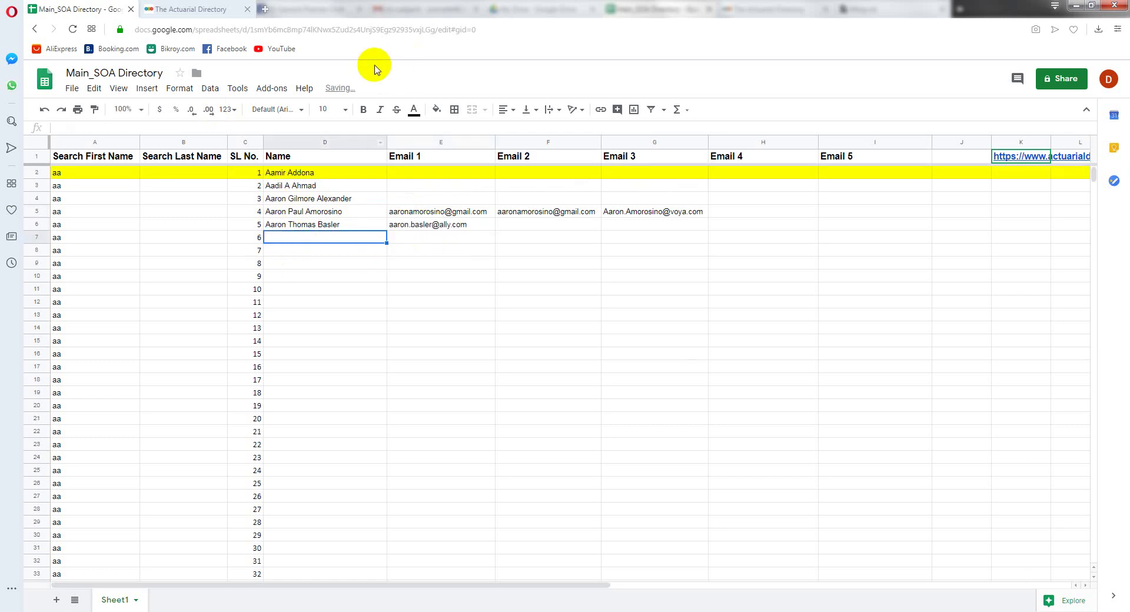
Copy the sixth member's full name from the next profile into cell D7
{"action": "left_click", "coordinate": [210, 6]}
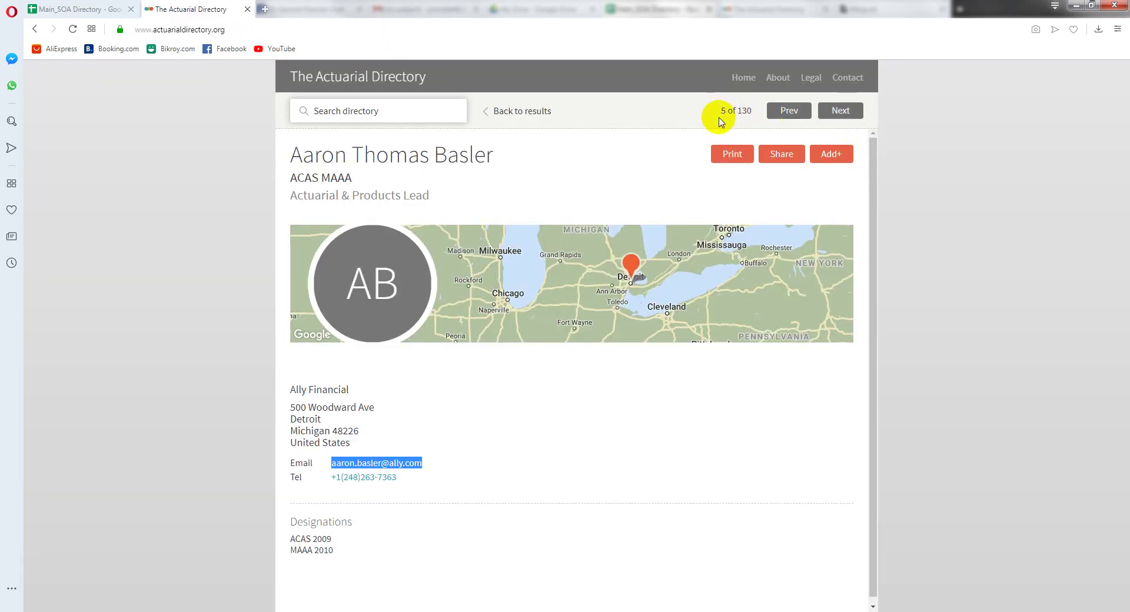
{"action": "left_click", "coordinate": [835, 112]}
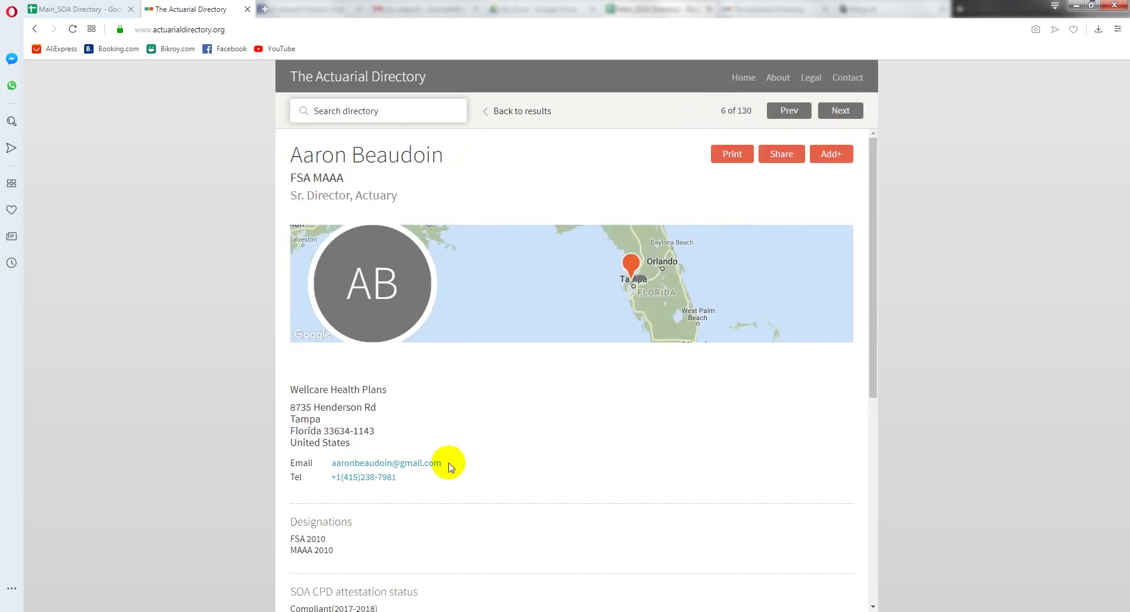
{"action": "left_click_drag", "start_coordinate": [291, 154], "coordinate": [454, 200]}
{"action": "key", "text": "ctrl+c"}
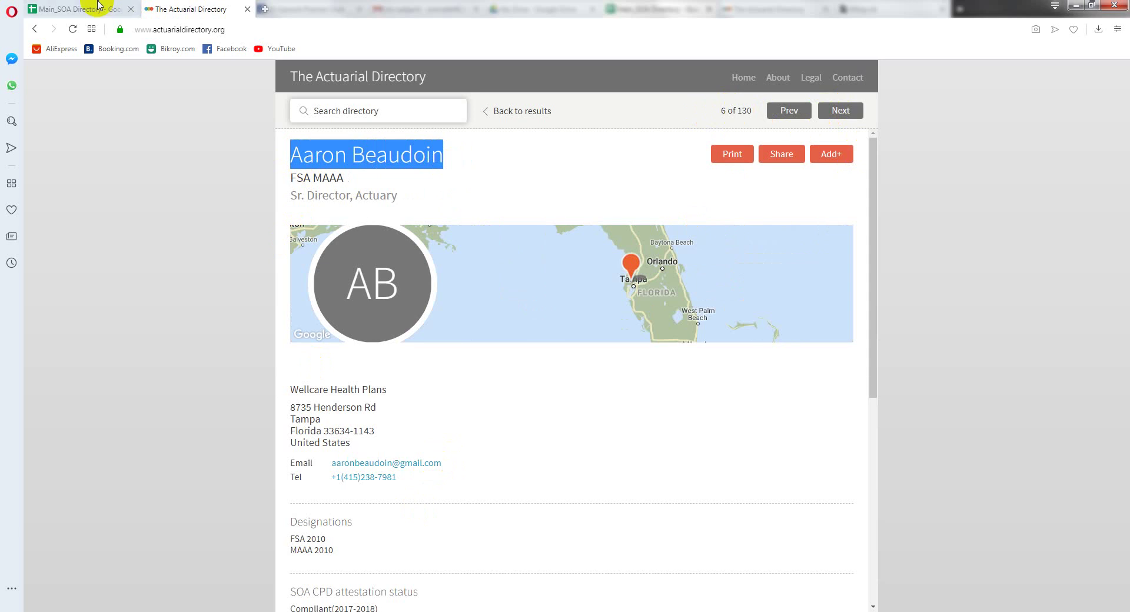
{"action": "left_click", "coordinate": [99, 6]}
{"action": "key", "text": "ctrl+v"}
{"action": "left_click", "coordinate": [432, 242]}
Copy the sixth member's e-mail address into Email 1 cell E7
{"action": "left_click", "coordinate": [183, 9]}
{"action": "left_click_drag", "start_coordinate": [443, 464], "coordinate": [334, 465]}
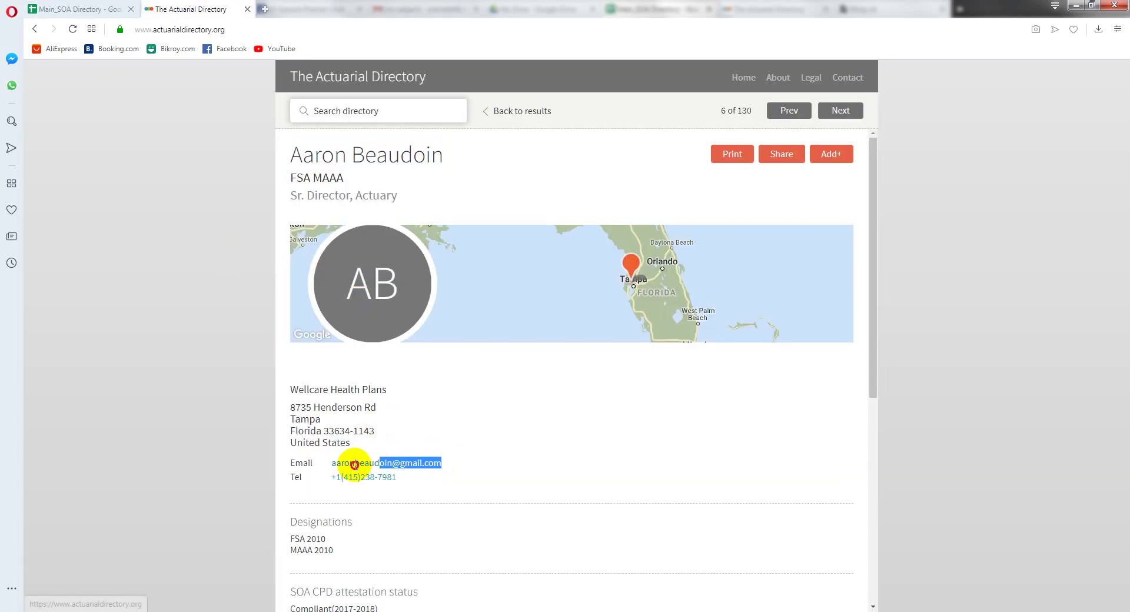
{"action": "key", "text": "ctrl+c"}
{"action": "left_click", "coordinate": [112, 8]}
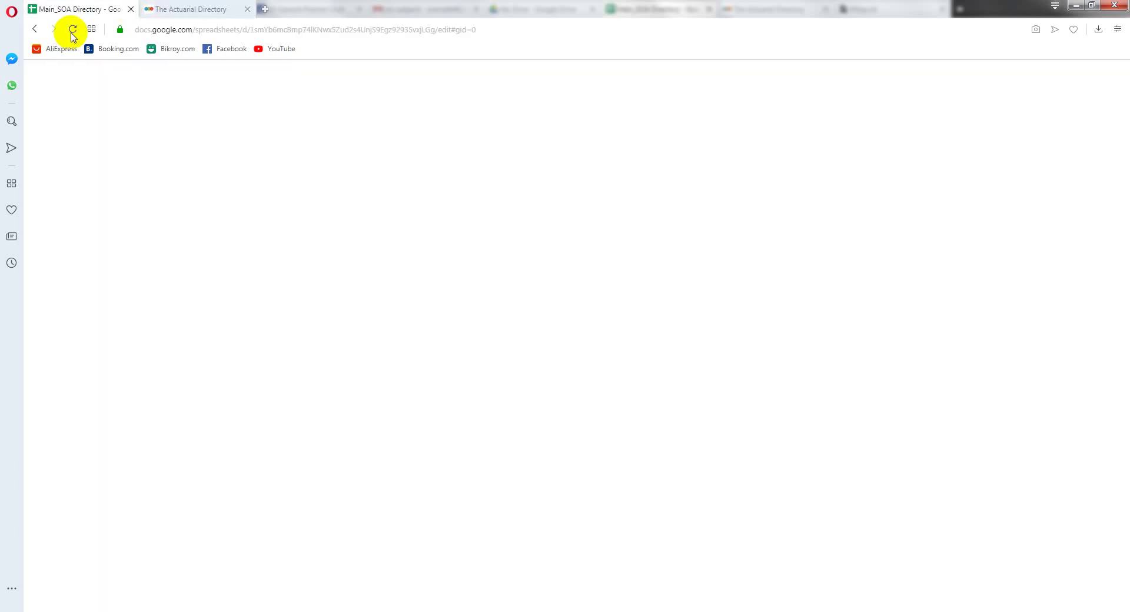
{"action": "key", "text": "ctrl+v"}
{"action": "left_click", "coordinate": [362, 256]}
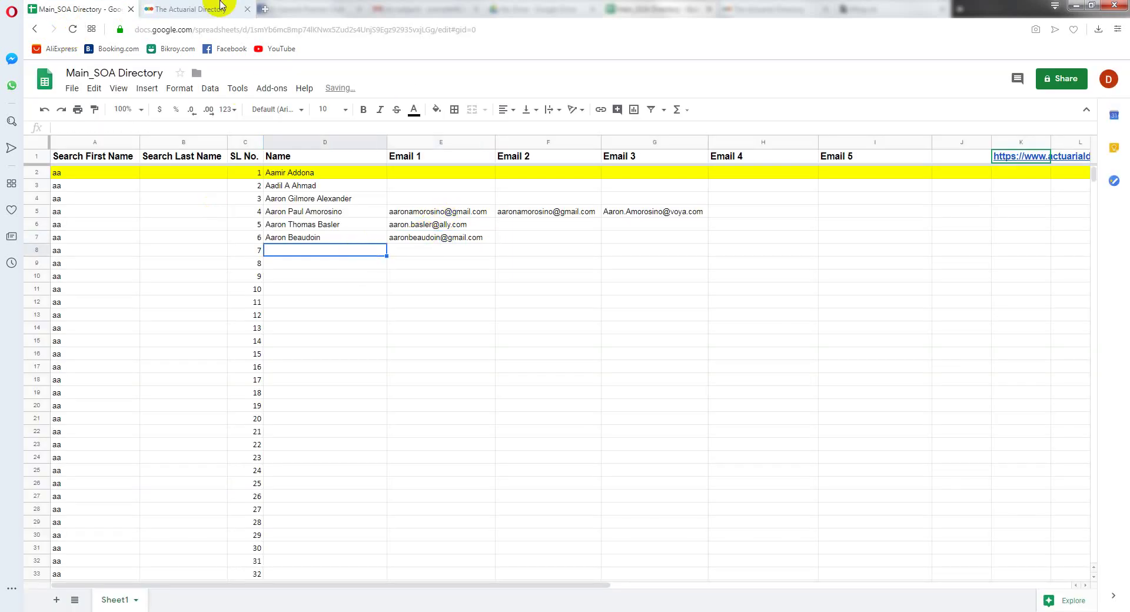
{"action": "left_click", "coordinate": [222, 7]}
Copy the seventh member's full name from the next profile into cell D8
{"action": "left_click", "coordinate": [836, 111]}
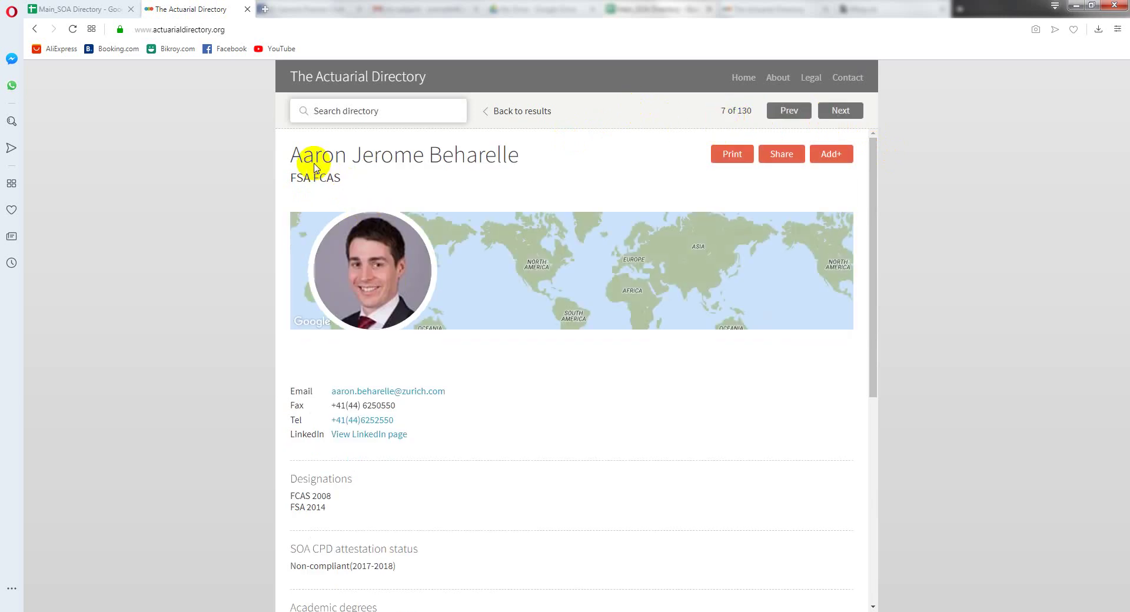
{"action": "left_click_drag", "start_coordinate": [305, 162], "coordinate": [532, 152]}
{"action": "key", "text": "ctrl+c"}
{"action": "left_click", "coordinate": [88, 9]}
{"action": "key", "text": "ctrl+v"}
{"action": "key", "text": "Return"}
{"action": "left_click", "coordinate": [434, 250]}
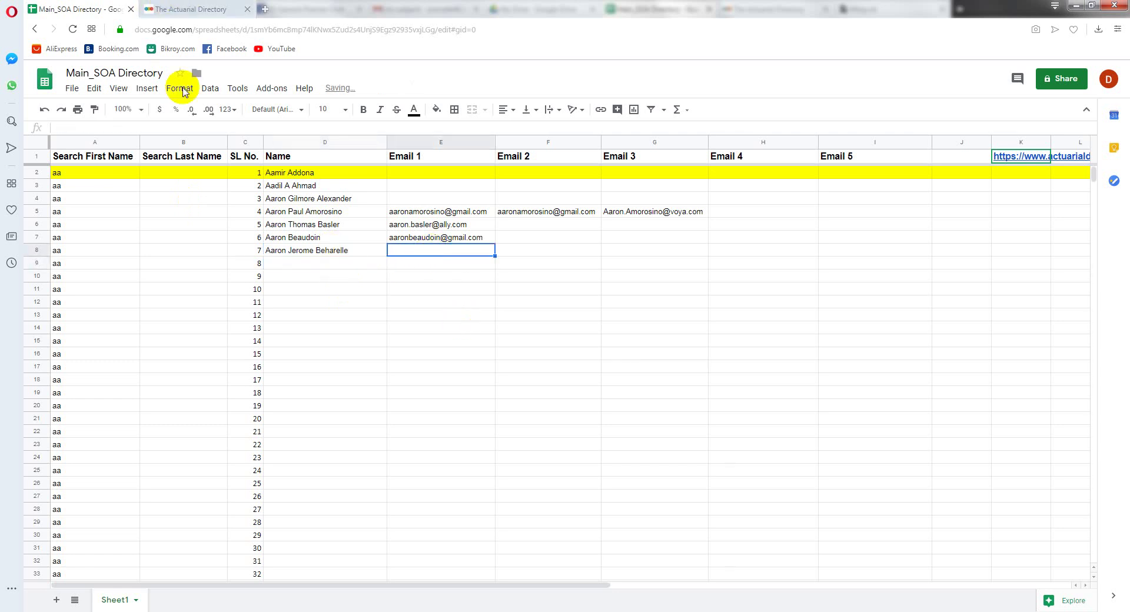
Copy the seventh member's e-mail address into Email 1 cell E8
{"action": "left_click", "coordinate": [188, 9]}
{"action": "left_click_drag", "start_coordinate": [447, 391], "coordinate": [331, 391]}
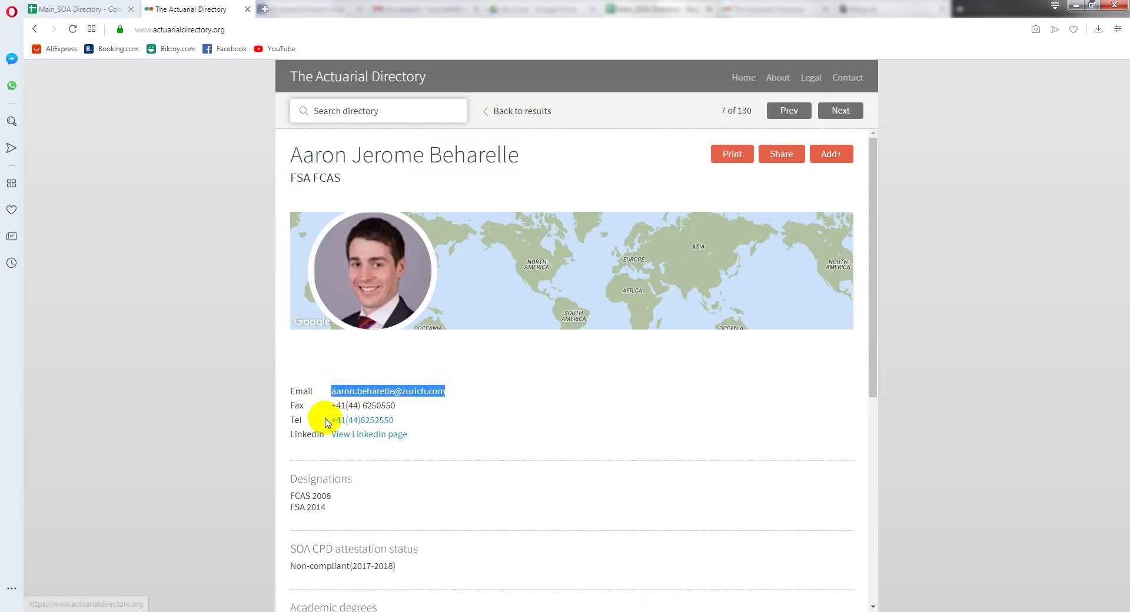
{"action": "left_click", "coordinate": [89, 8]}
{"action": "key", "text": "ctrl+v"}
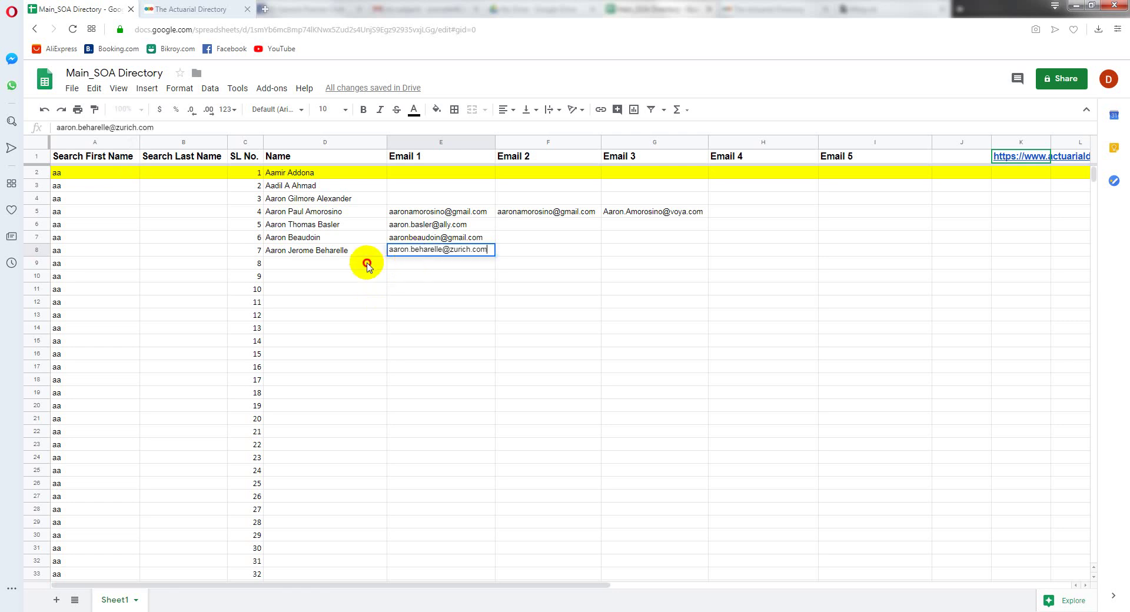
{"action": "left_click", "coordinate": [371, 263]}
Copy the eighth member's full name from the next profile into cell D9
{"action": "left_click", "coordinate": [187, 8]}
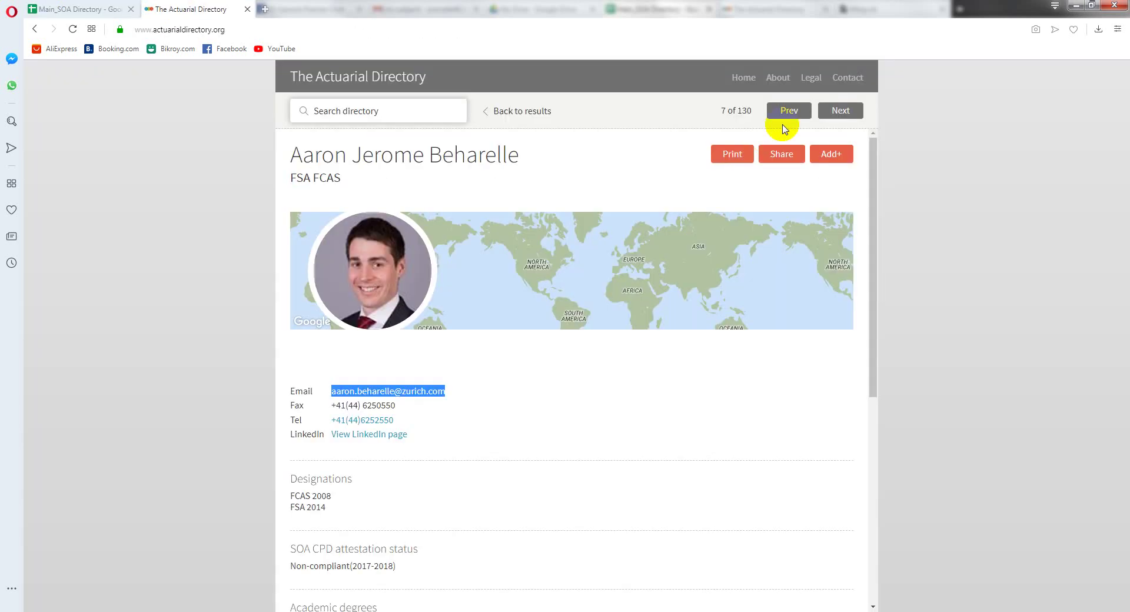
{"action": "left_click", "coordinate": [827, 112]}
{"action": "mouse_move", "coordinate": [504, 159]}
{"action": "left_mouse_down"}
{"action": "mouse_move", "coordinate": [310, 157]}
{"action": "mouse_move", "coordinate": [143, 51]}
{"action": "left_mouse_up"}
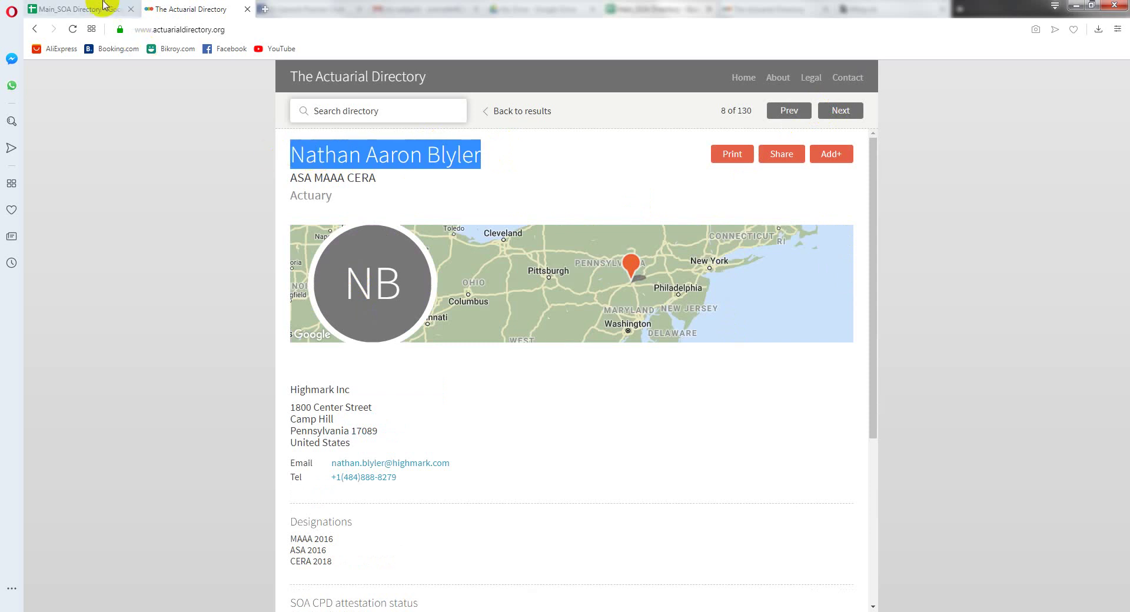
{"action": "left_click", "coordinate": [105, 5]}
{"action": "key", "text": "ctrl+v"}
{"action": "key", "text": "Return"}
{"action": "left_click", "coordinate": [406, 265]}
Copy the eighth member's e-mail address into Email 1 cell E9
{"action": "left_click", "coordinate": [185, 9]}
{"action": "left_click_drag", "start_coordinate": [452, 463], "coordinate": [327, 465]}
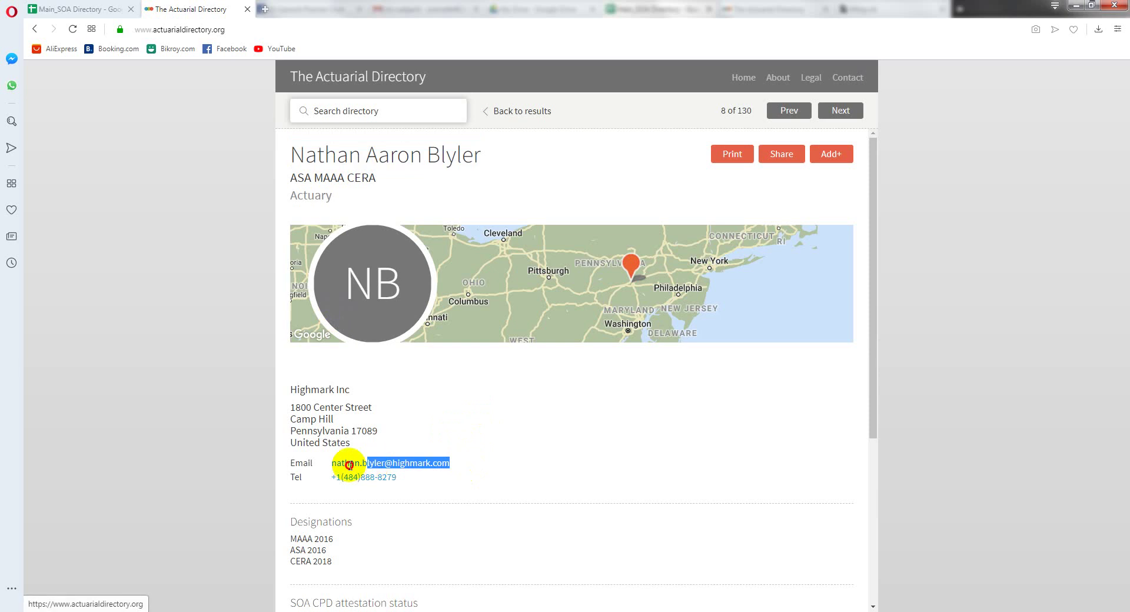
{"action": "left_click", "coordinate": [87, 5]}
{"action": "key", "text": "ctrl+v"}
{"action": "key", "text": "Return"}
{"action": "left_click", "coordinate": [372, 280]}
{"action": "left_click", "coordinate": [209, 6]}
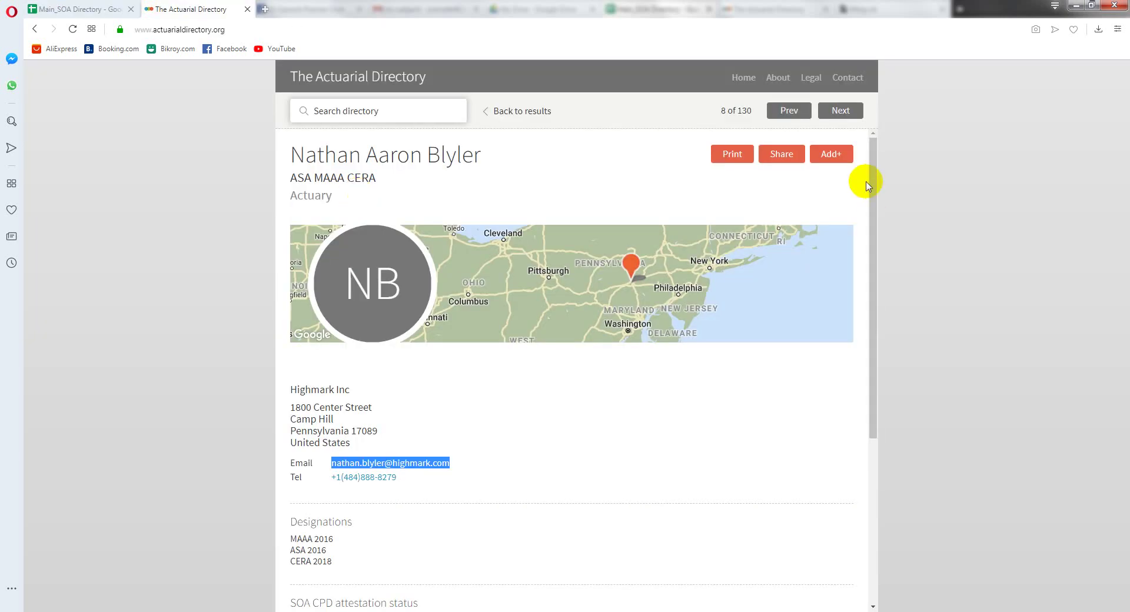
Copy the ninth member's full name into cell D10, leaving Email 1 blank
{"action": "left_click", "coordinate": [841, 112]}
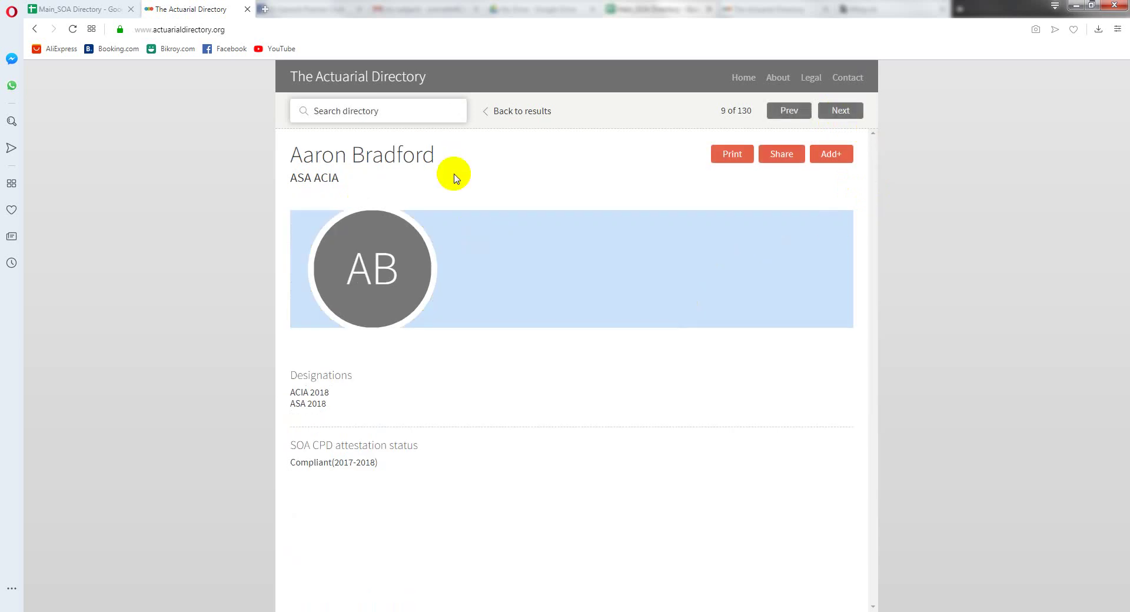
{"action": "left_click_drag", "start_coordinate": [296, 161], "coordinate": [451, 184]}
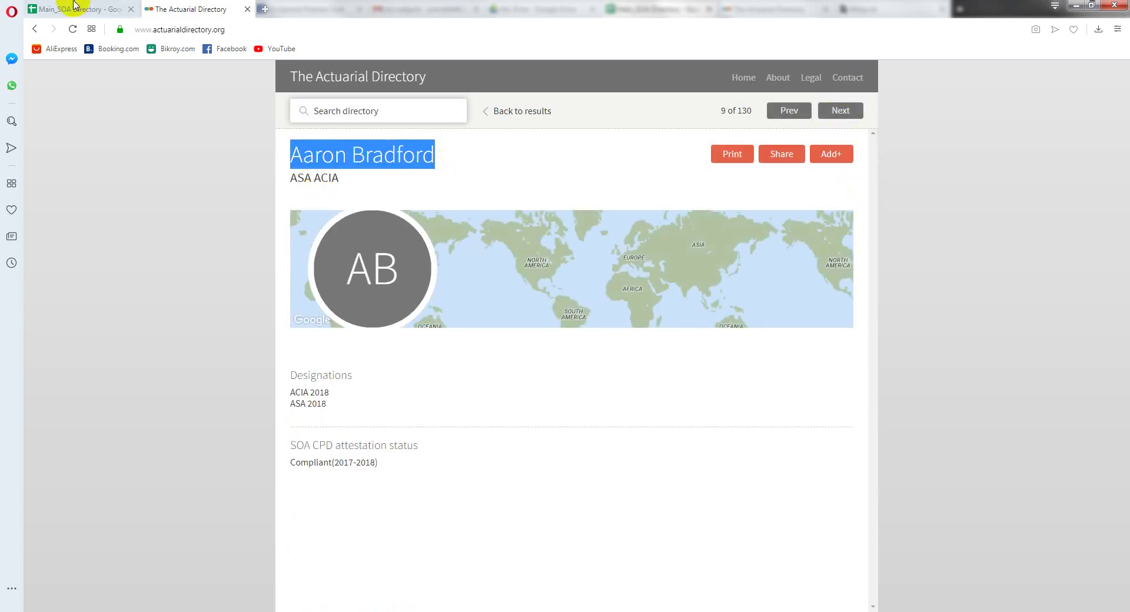
{"action": "left_click", "coordinate": [75, 7]}
{"action": "key", "text": "ctrl+v"}
{"action": "left_click", "coordinate": [423, 286]}
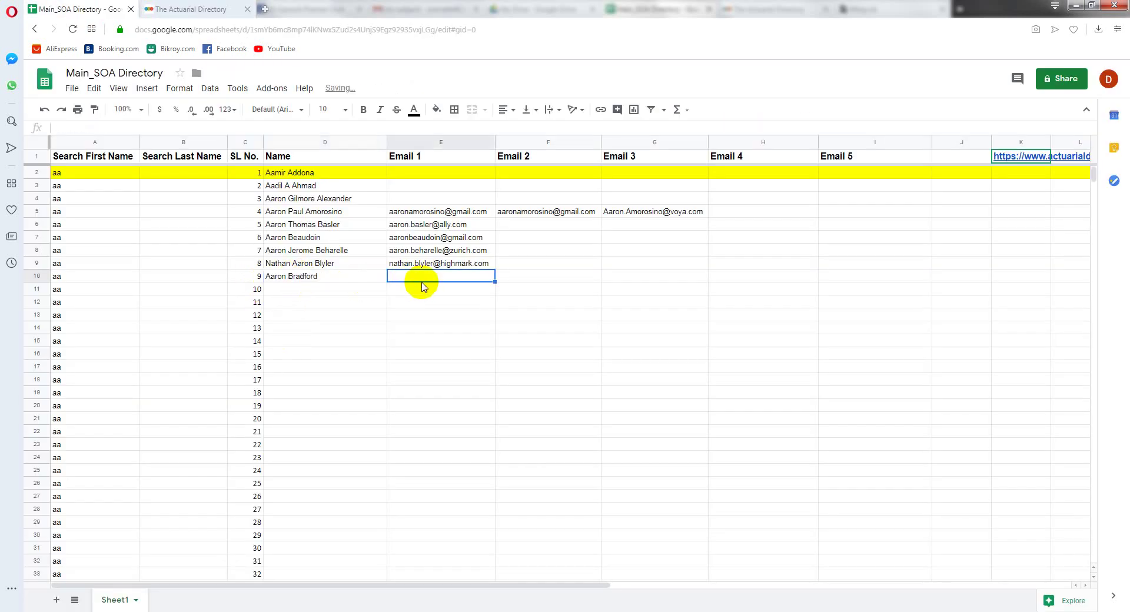
Copy the tenth member's full name from the next profile into cell D11
{"action": "left_click", "coordinate": [199, 8]}
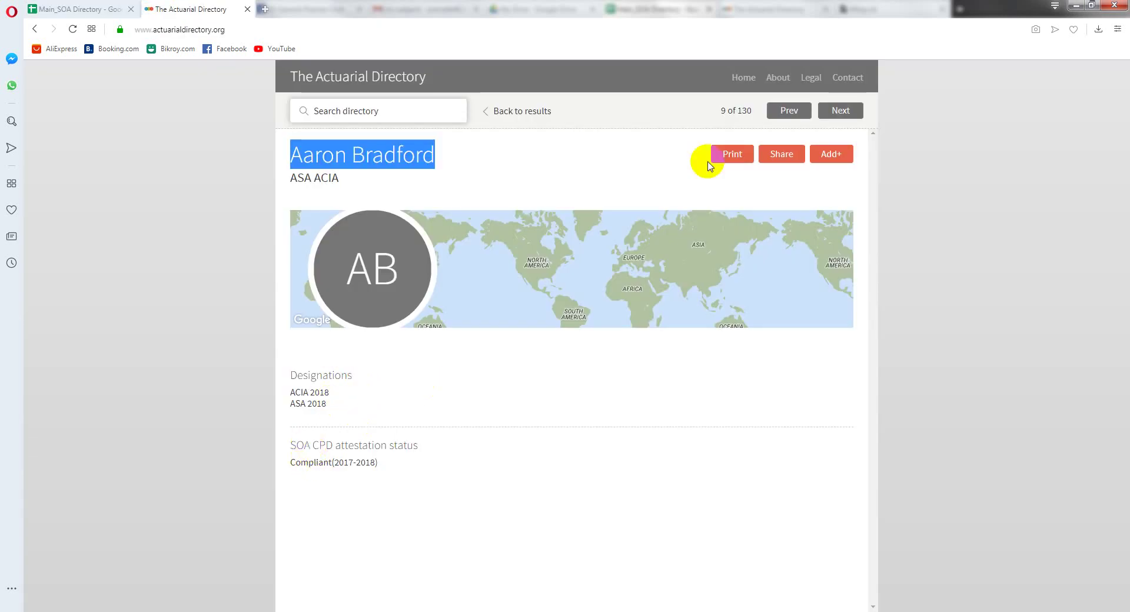
{"action": "left_click", "coordinate": [843, 112]}
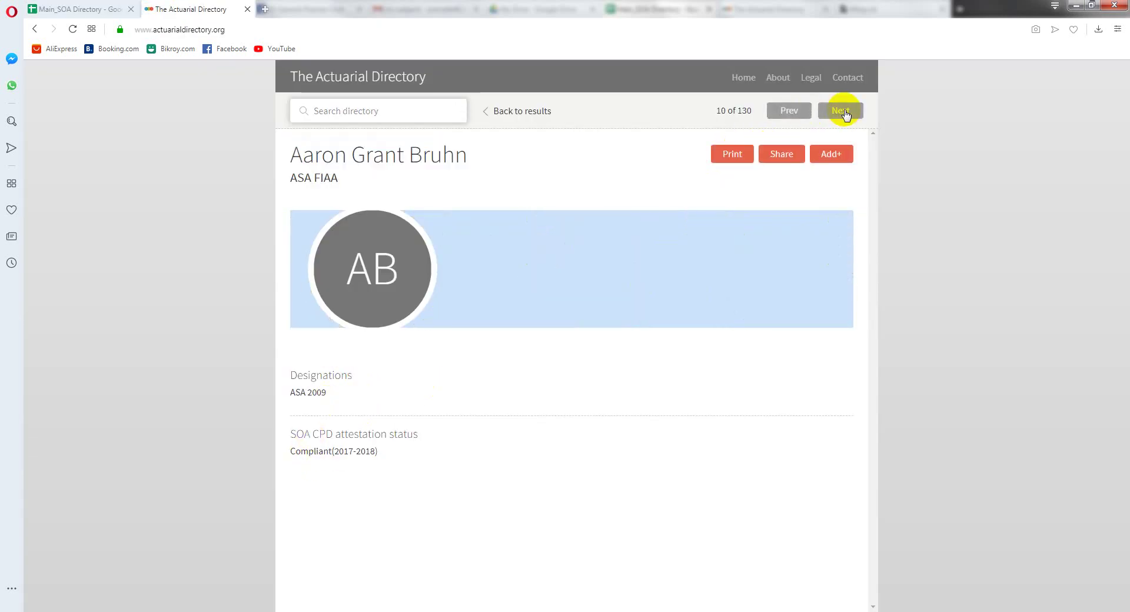
{"action": "left_click_drag", "start_coordinate": [478, 145], "coordinate": [306, 162]}
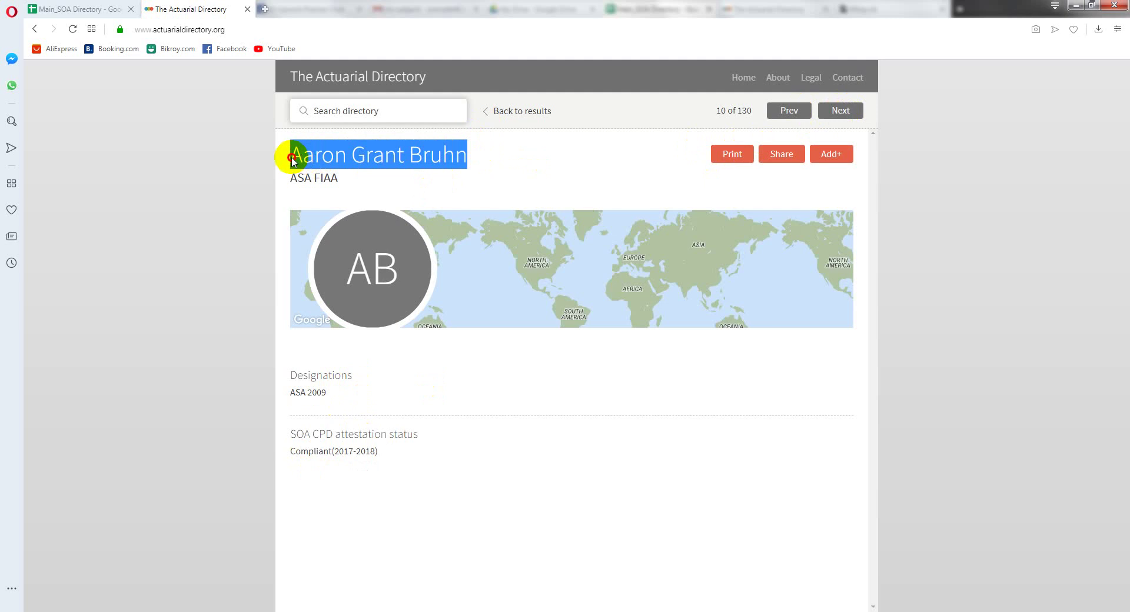
{"action": "left_click", "coordinate": [82, 9]}
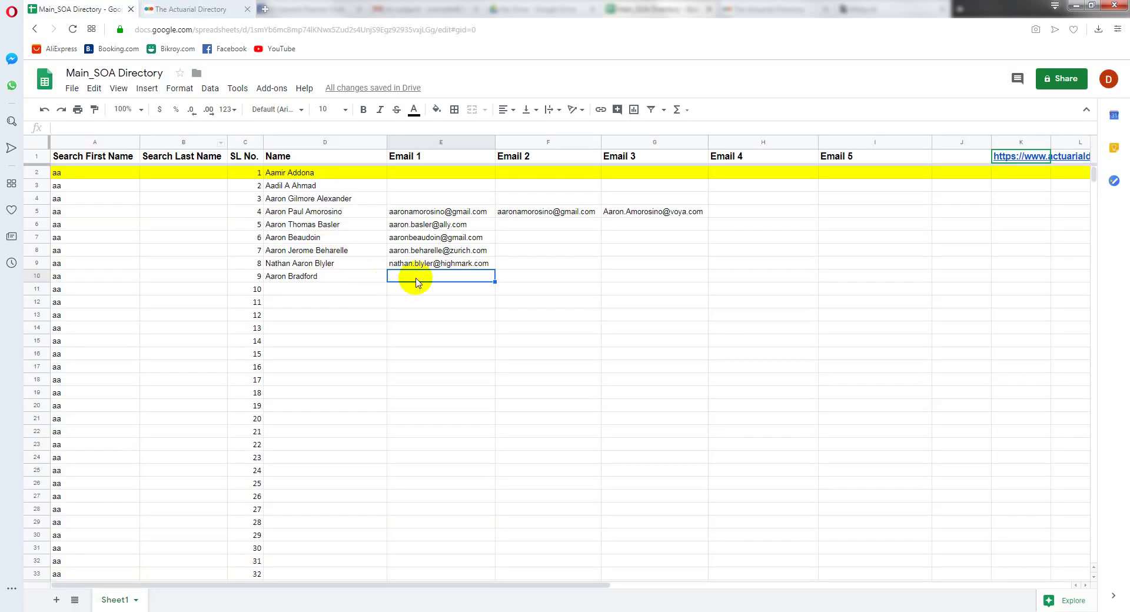
{"action": "left_click", "coordinate": [337, 287]}
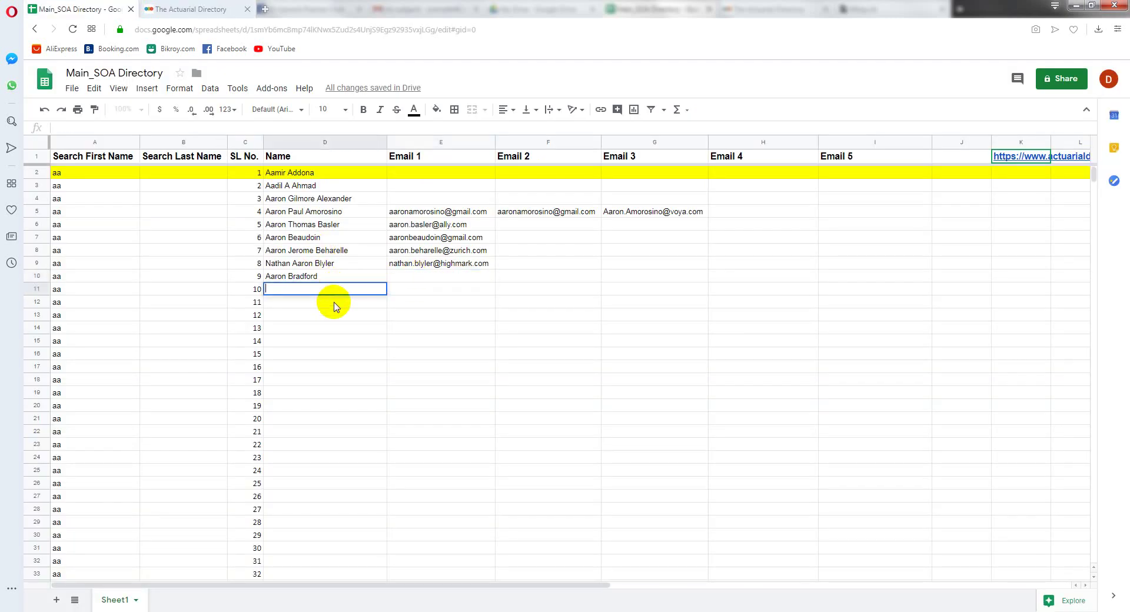
{"action": "key", "text": "ctrl+v"}
{"action": "key", "text": "Return"}
{"action": "scroll", "coordinate": [293, 308], "scroll_direction": "down", "scroll_amount": 1}
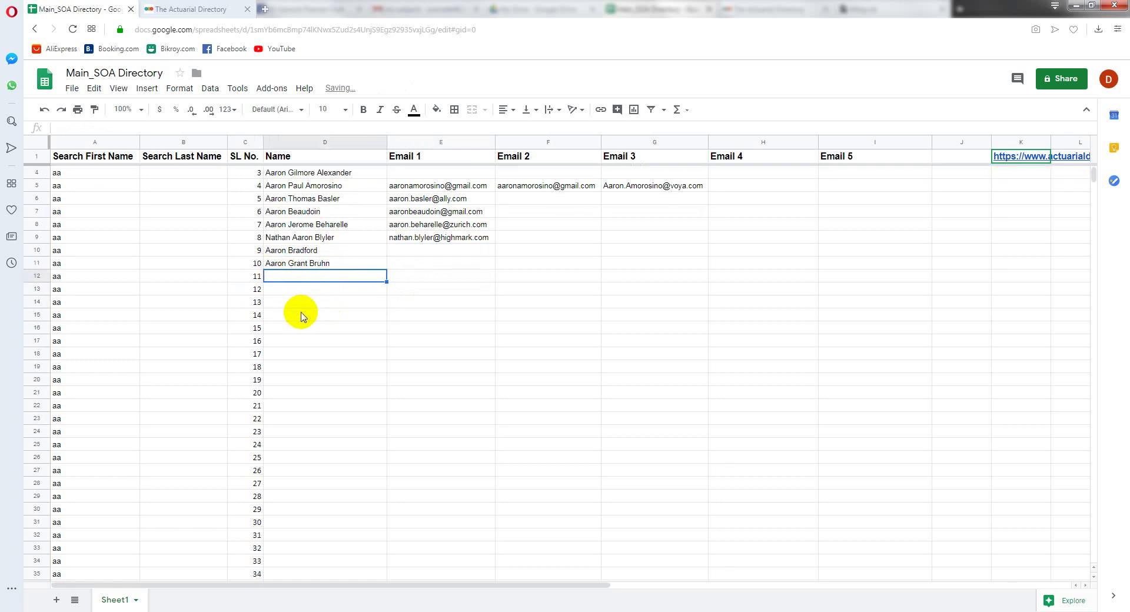